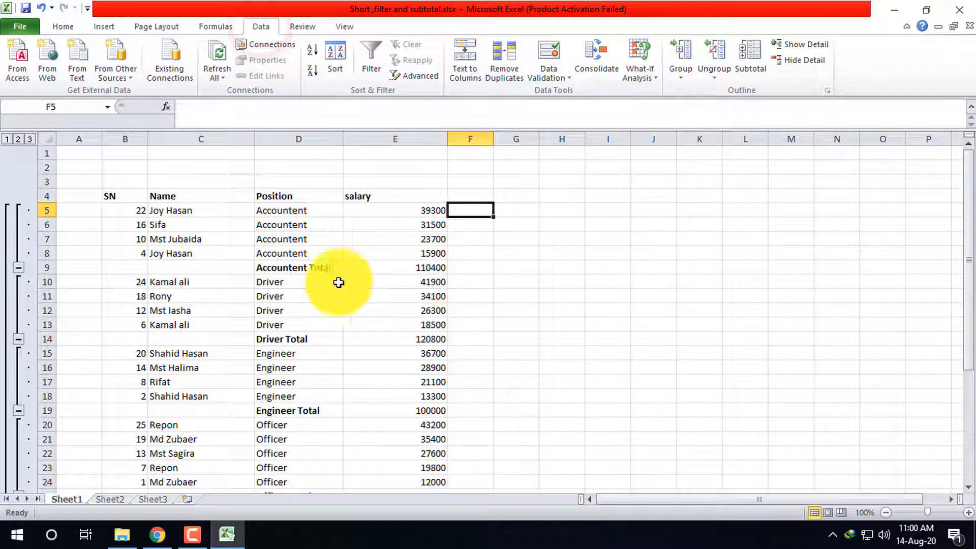
- Remove all subtotals from the salary table starting at the SN header
click(119, 196)
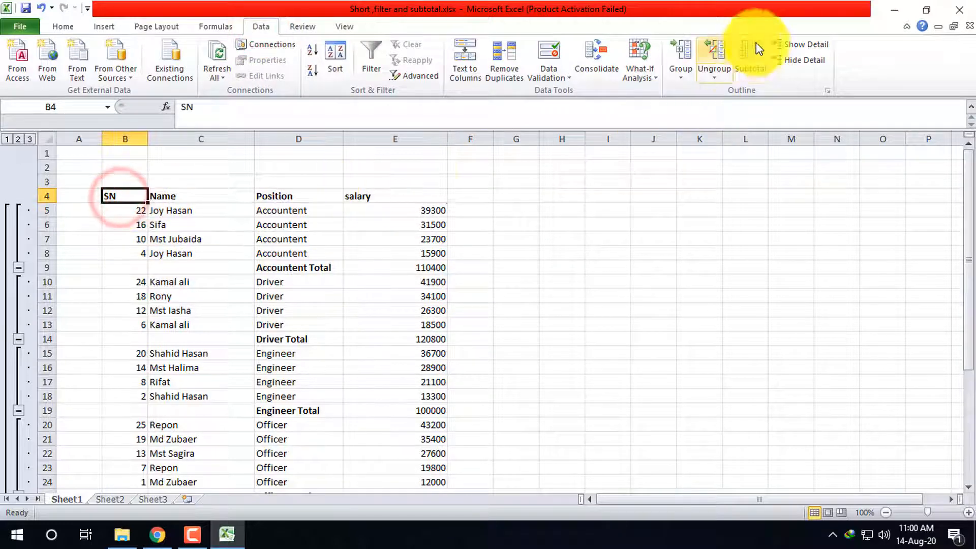
click(751, 57)
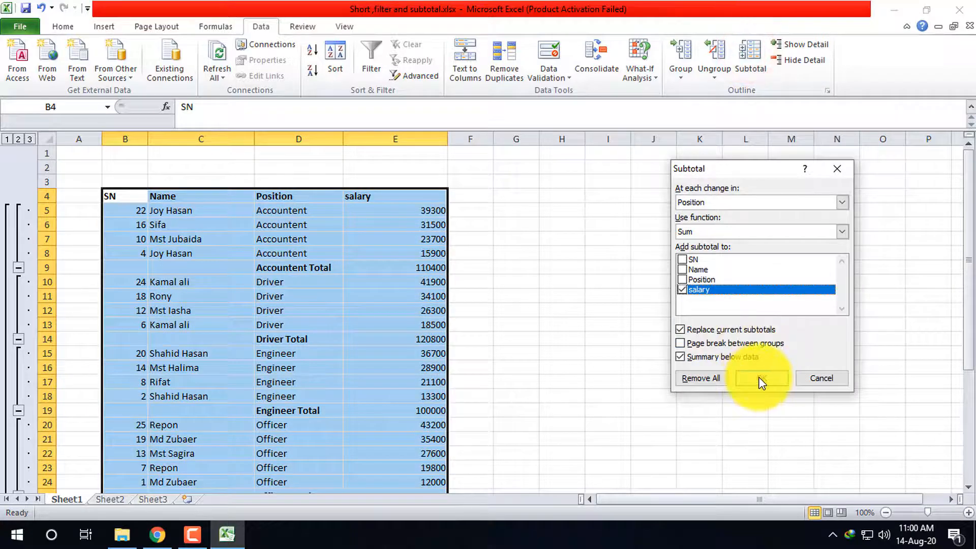
click(706, 377)
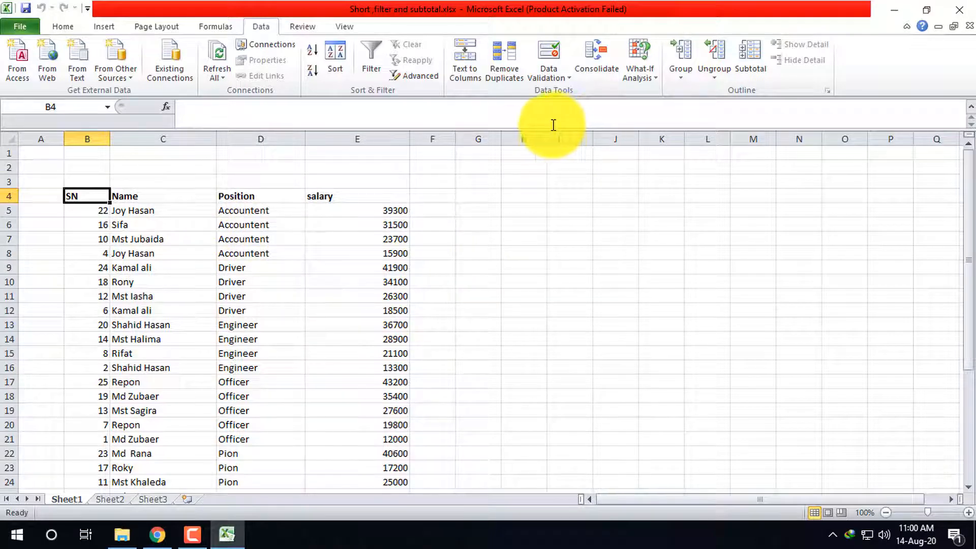
- Create a PivotTable from Sheet1 range B4:E29 on a new worksheet
click(104, 26)
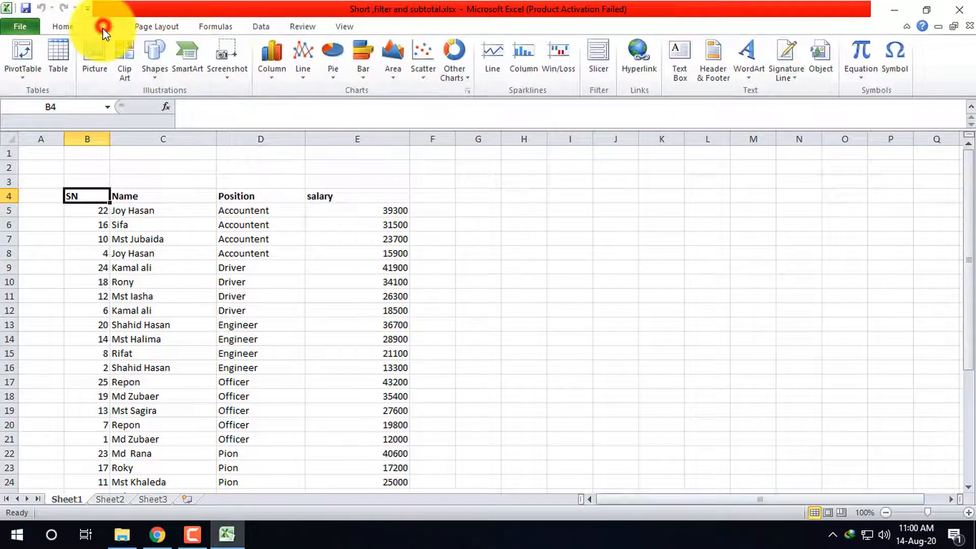
click(26, 56)
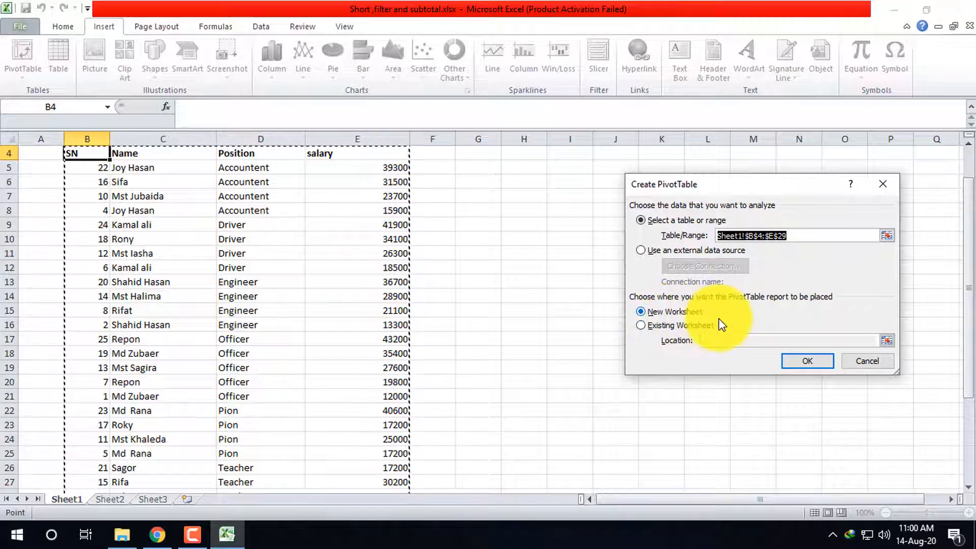
click(816, 365)
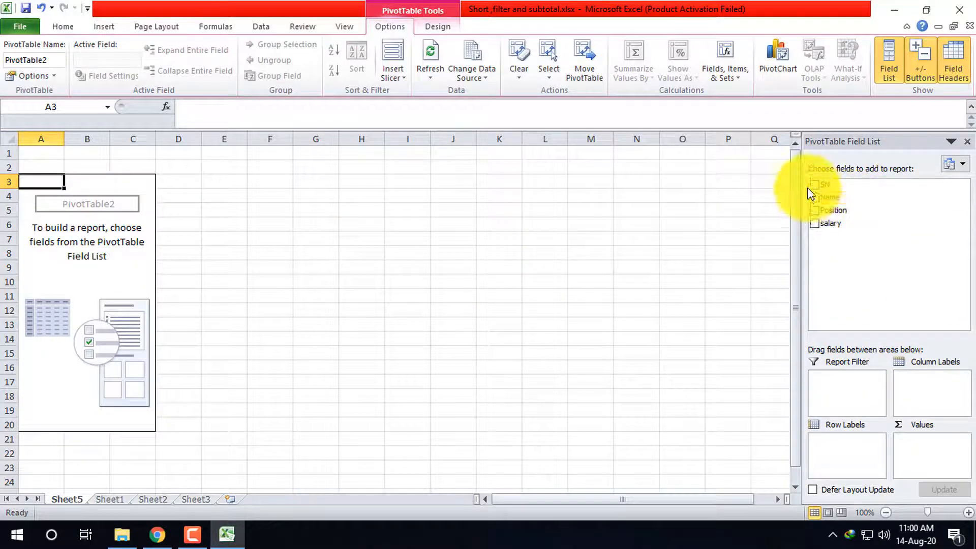
- Try the side-by-side and fields-only layouts for the PivotTable field list, and restore the stacked fields and areas layout
click(966, 163)
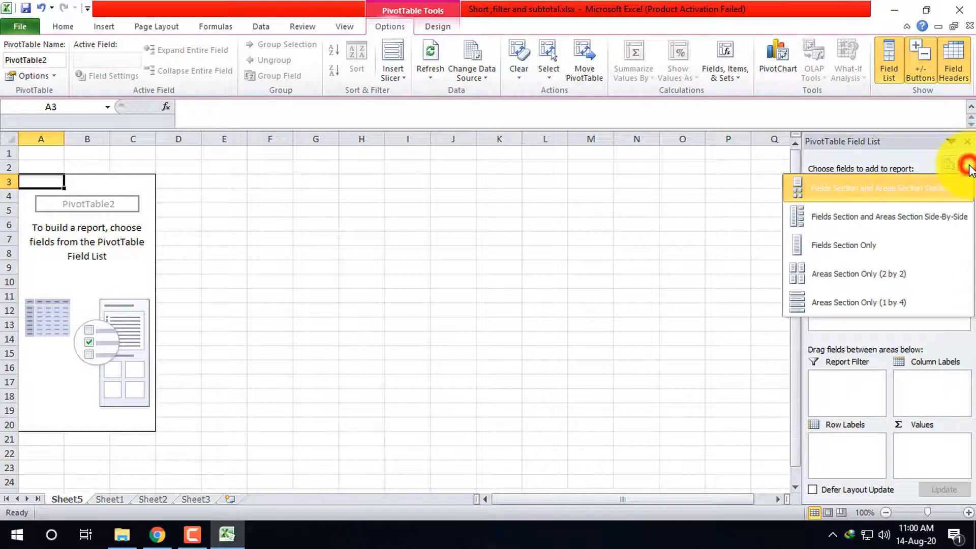
click(837, 215)
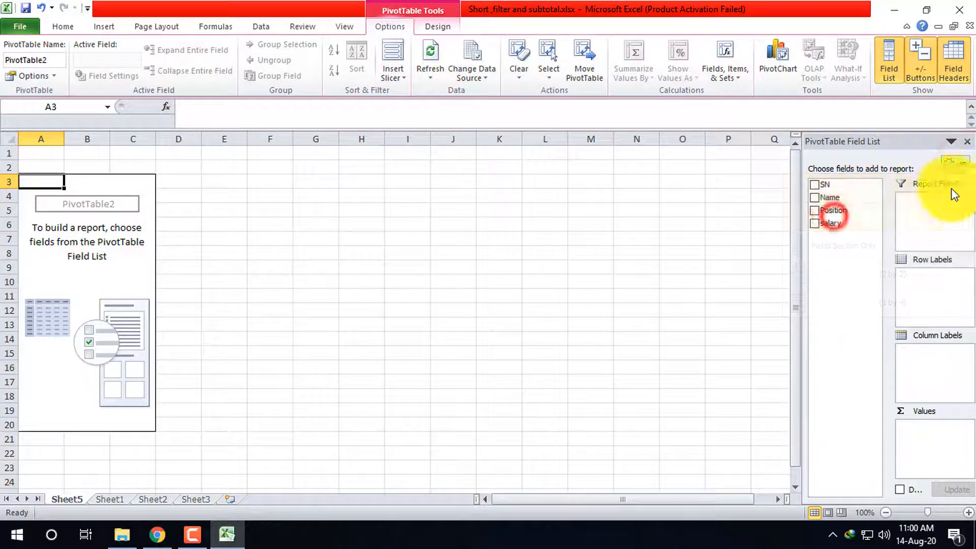
click(965, 164)
click(862, 247)
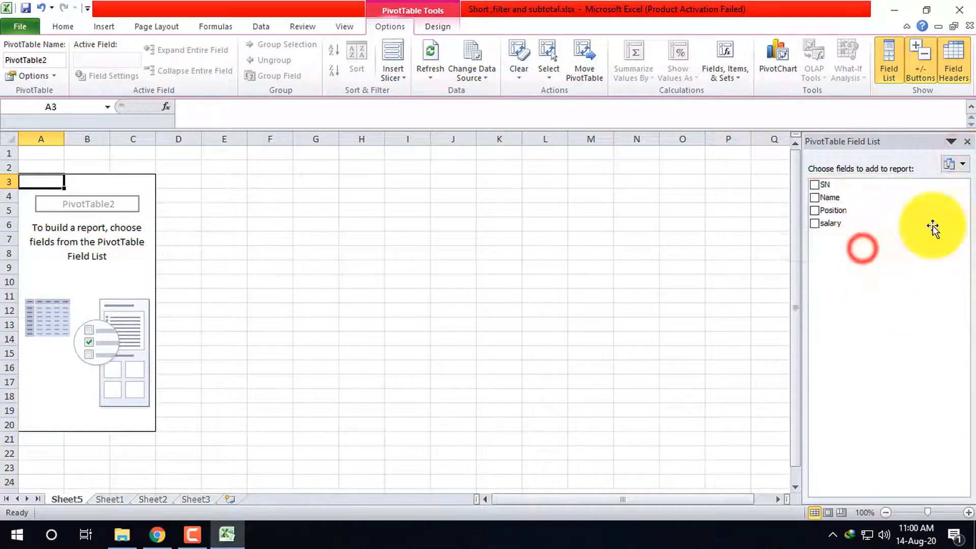
click(962, 164)
click(897, 184)
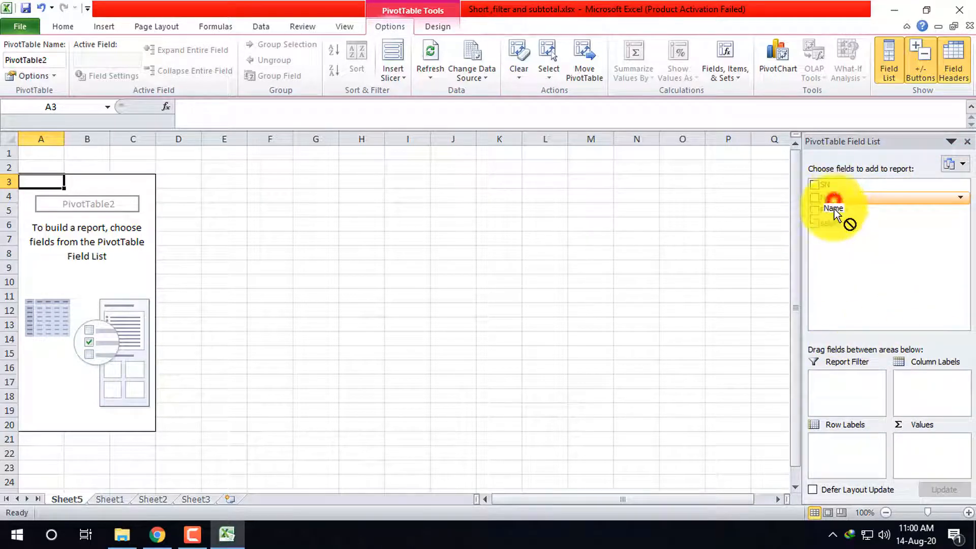
- Add the Name field as row labels and shift it through values and column labels into the report filter
drag(835, 210, 828, 449)
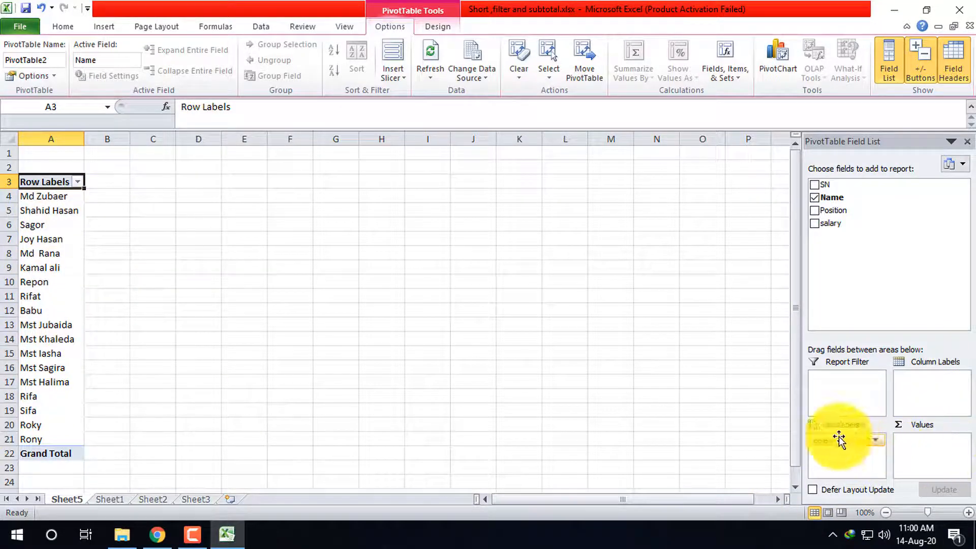
drag(836, 446, 938, 445)
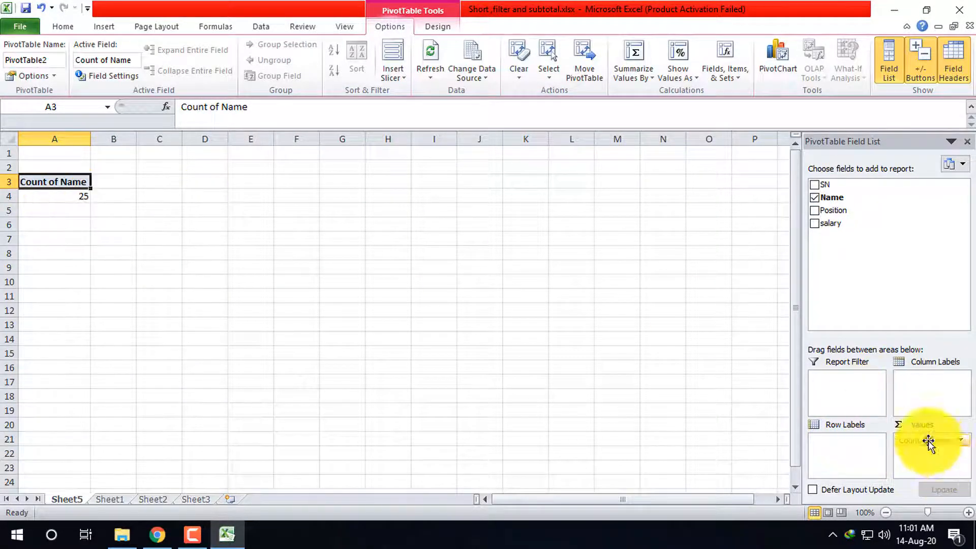
drag(928, 442, 923, 389)
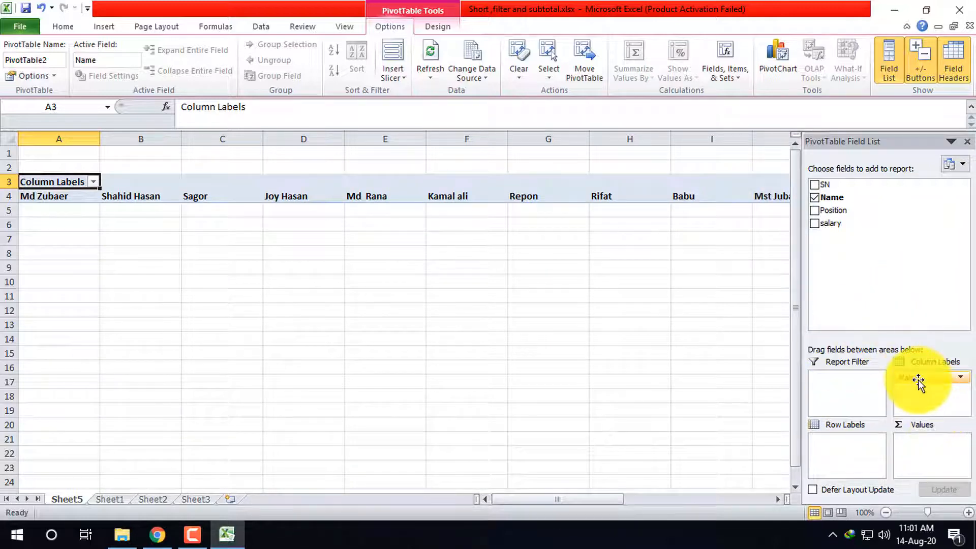
drag(918, 382, 837, 379)
click(837, 377)
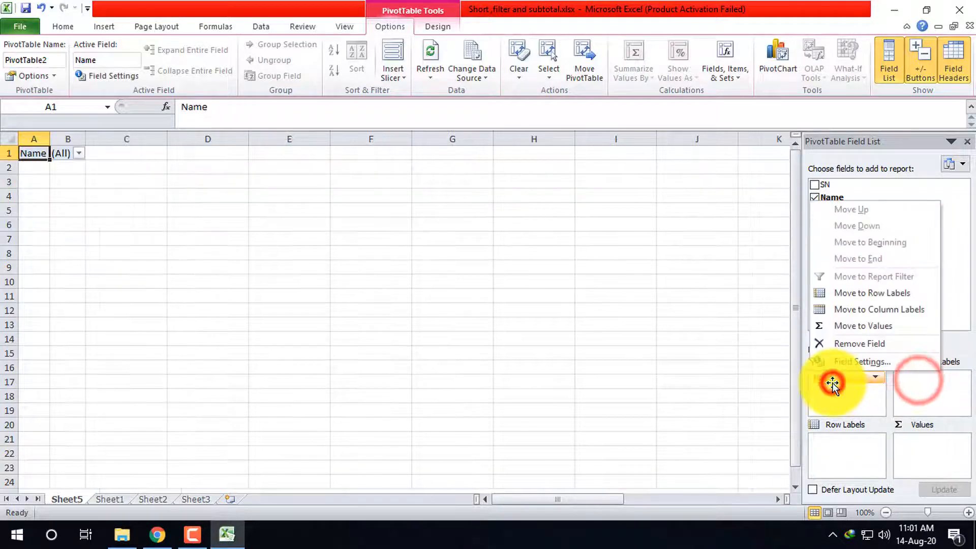
- Filter the report by the first employee name in the Name report filter
click(78, 152)
click(45, 198)
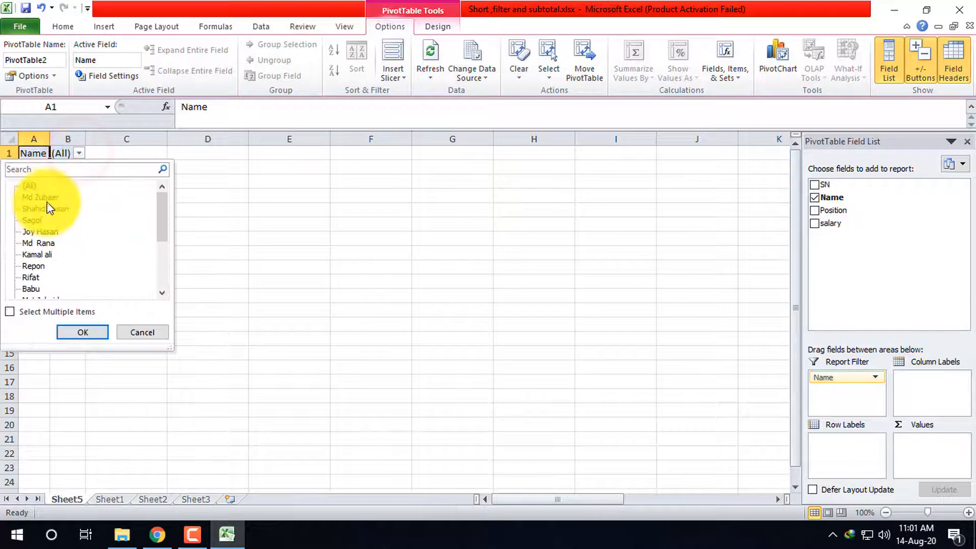
click(85, 332)
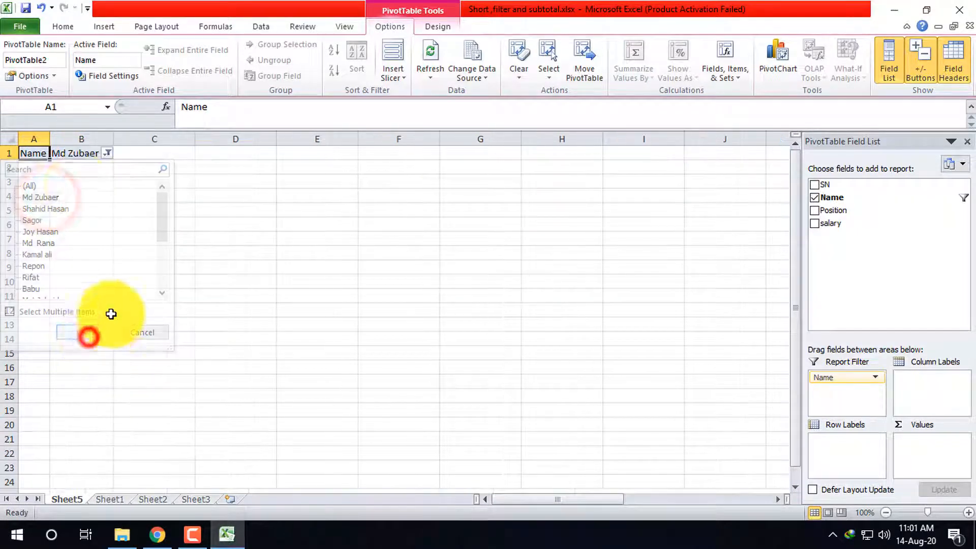
click(107, 153)
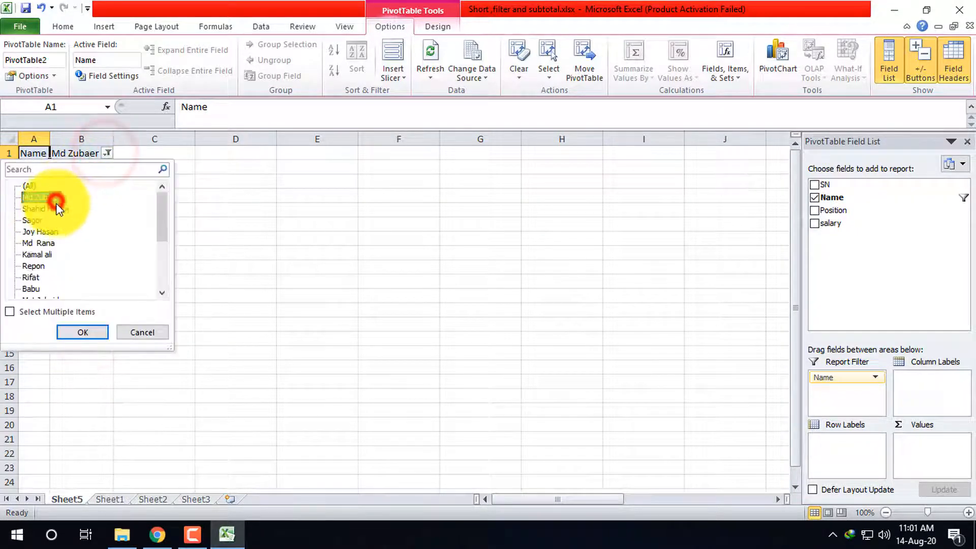
click(853, 402)
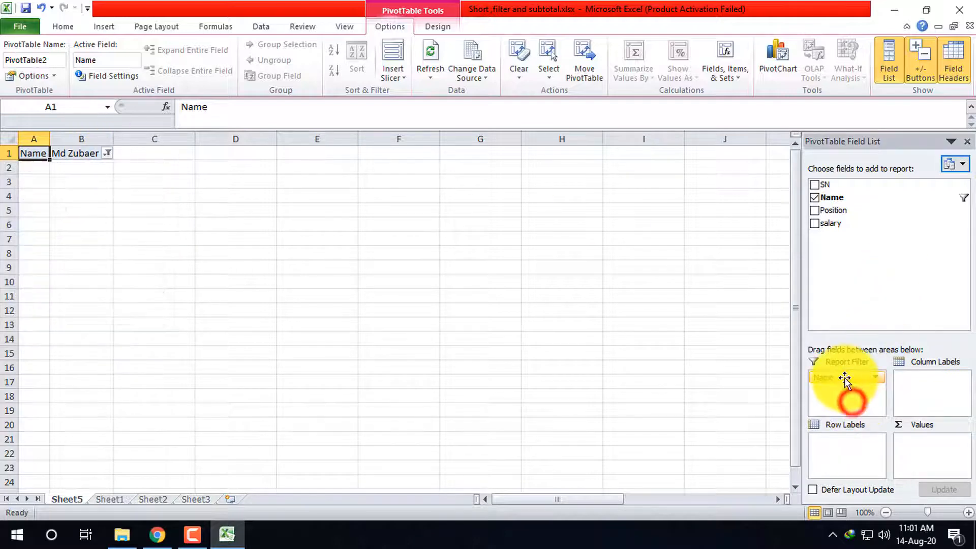
- Move the Name field to the row labels and add salary to the values area as a sum
drag(843, 379, 837, 443)
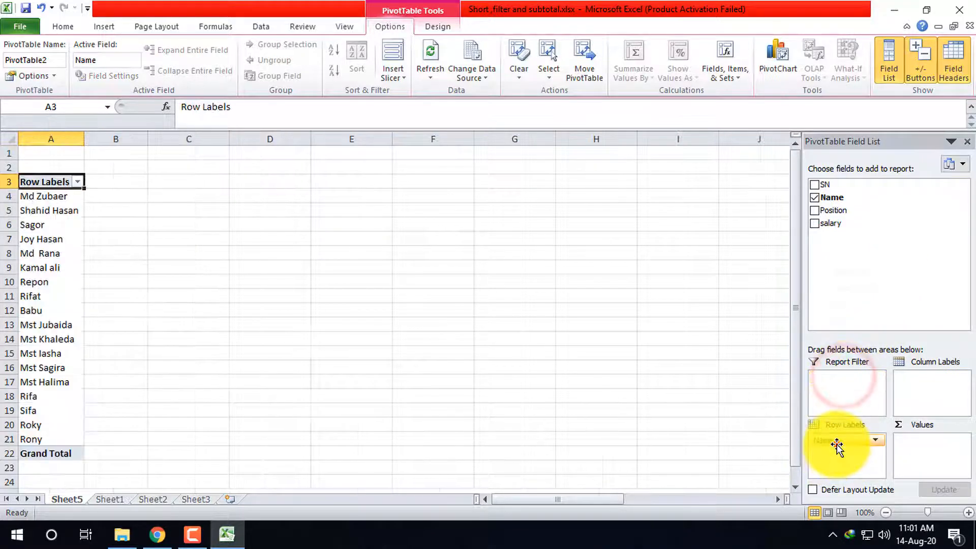
click(839, 440)
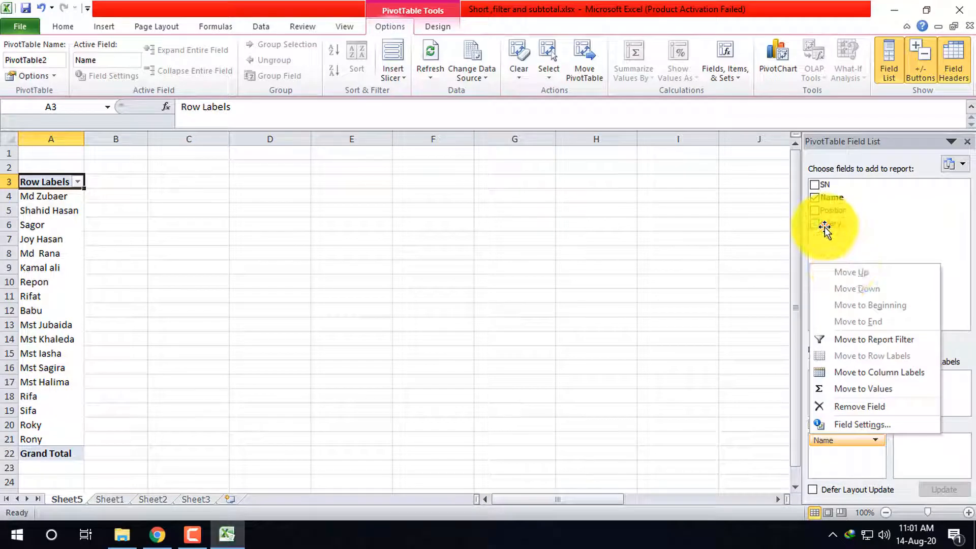
drag(829, 224, 924, 448)
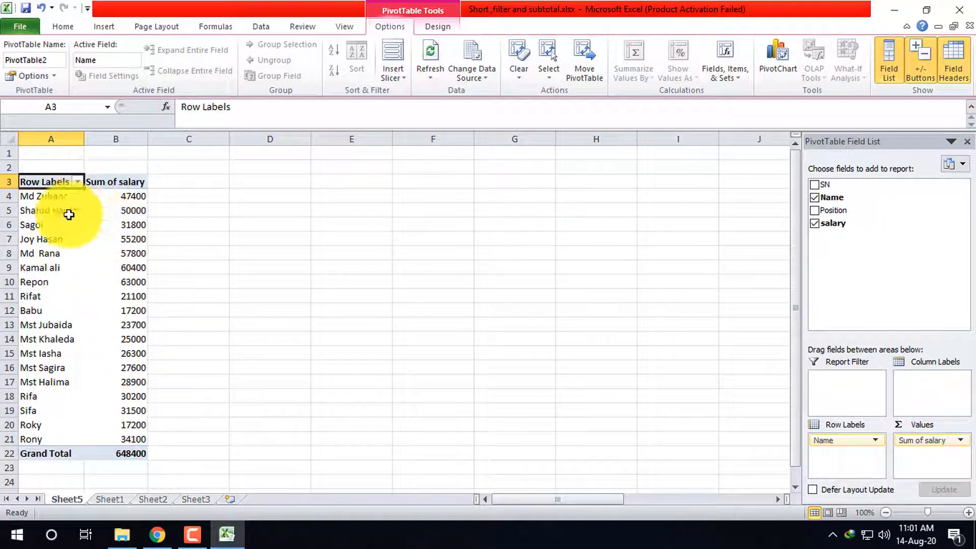
- Try the Name field as column labels, and return it to the row labels
drag(835, 445, 933, 384)
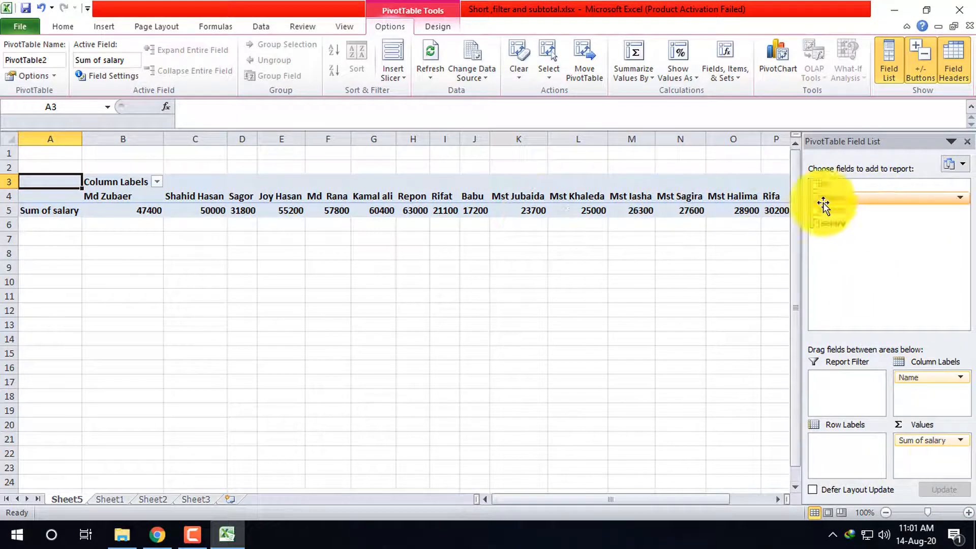
drag(921, 377, 838, 440)
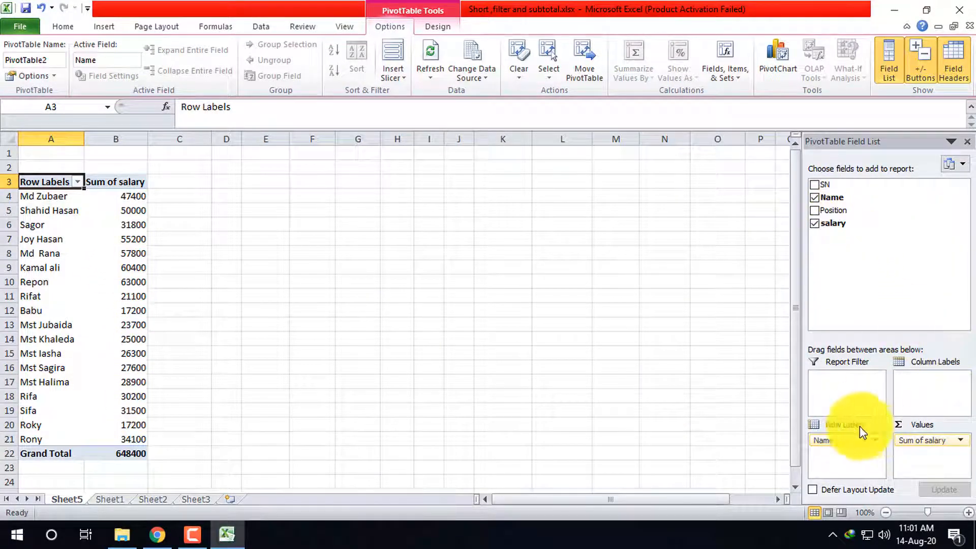
- Add the Position field as a report filter
drag(836, 214, 845, 380)
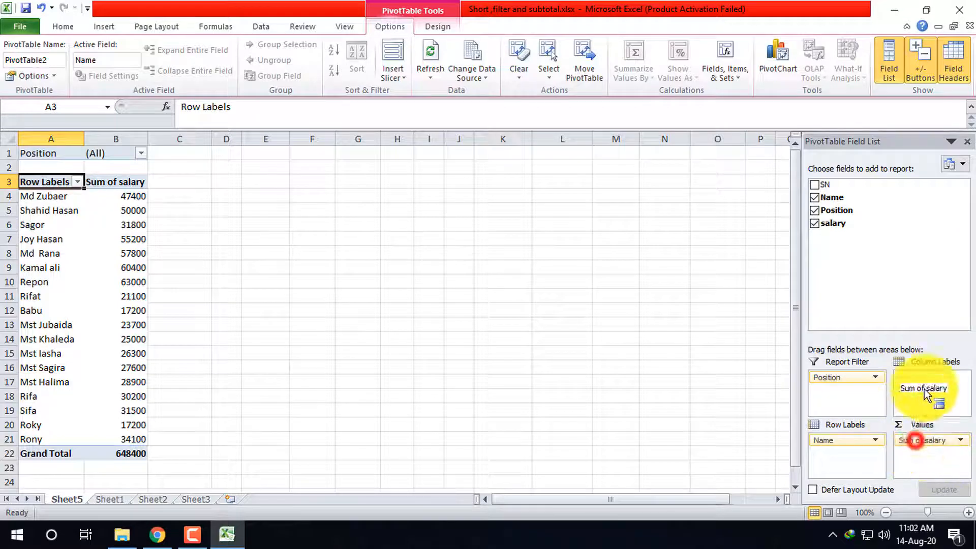
- Try first salary and then Name as column labels, returning salary to the values and Name to the row labels
drag(924, 389, 924, 384)
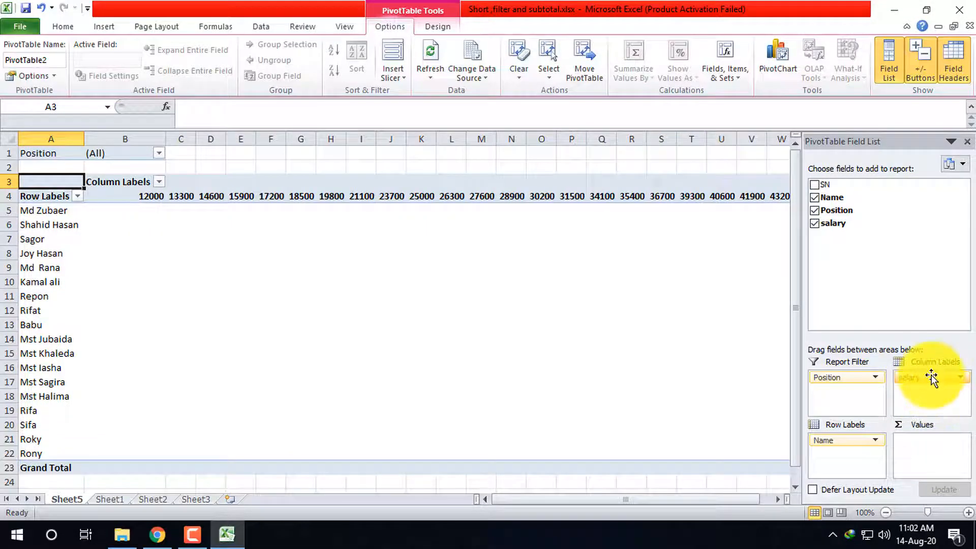
drag(932, 382, 940, 446)
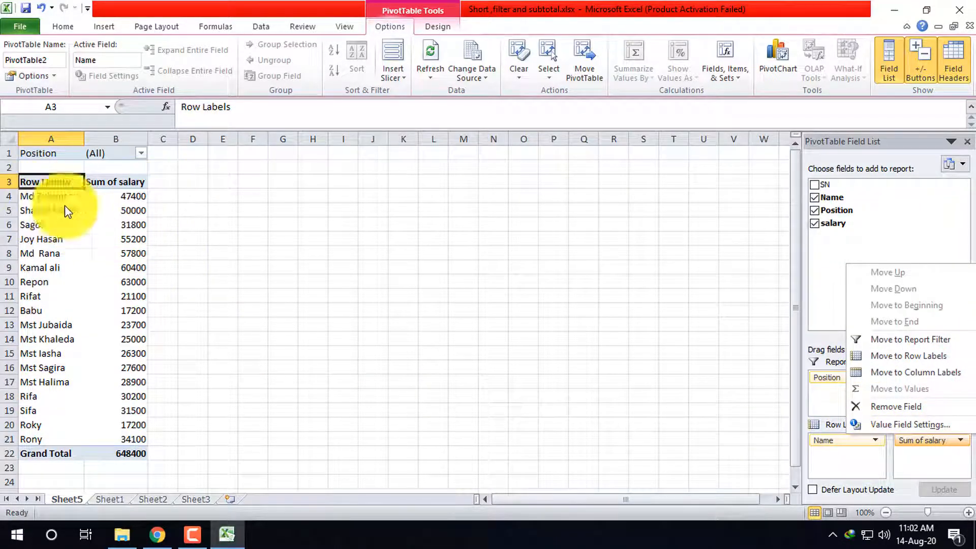
drag(841, 440, 922, 383)
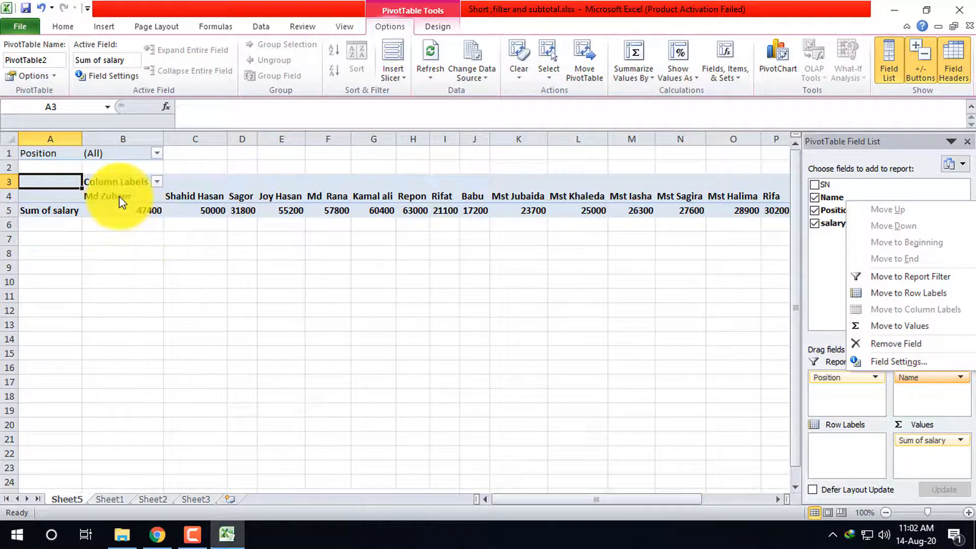
click(911, 379)
drag(911, 380, 835, 445)
click(835, 442)
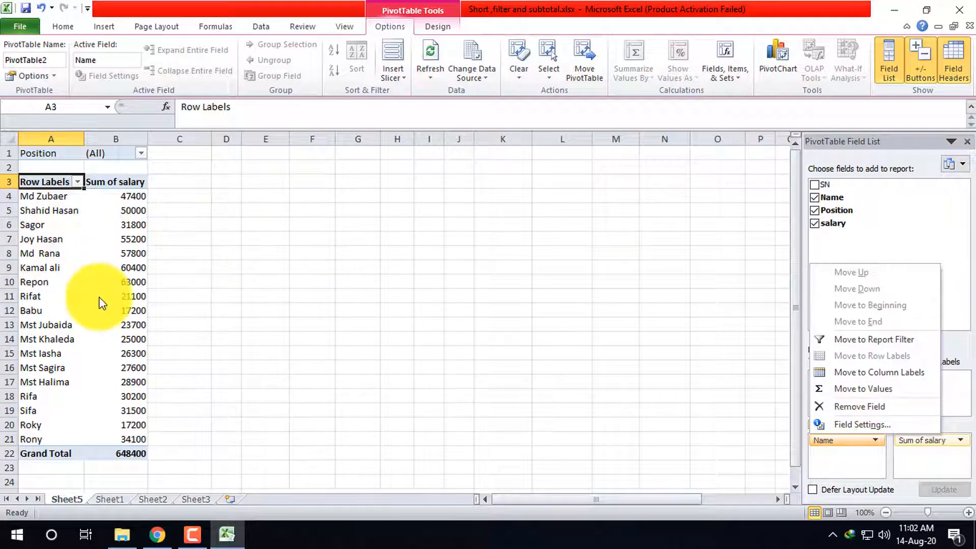
click(942, 229)
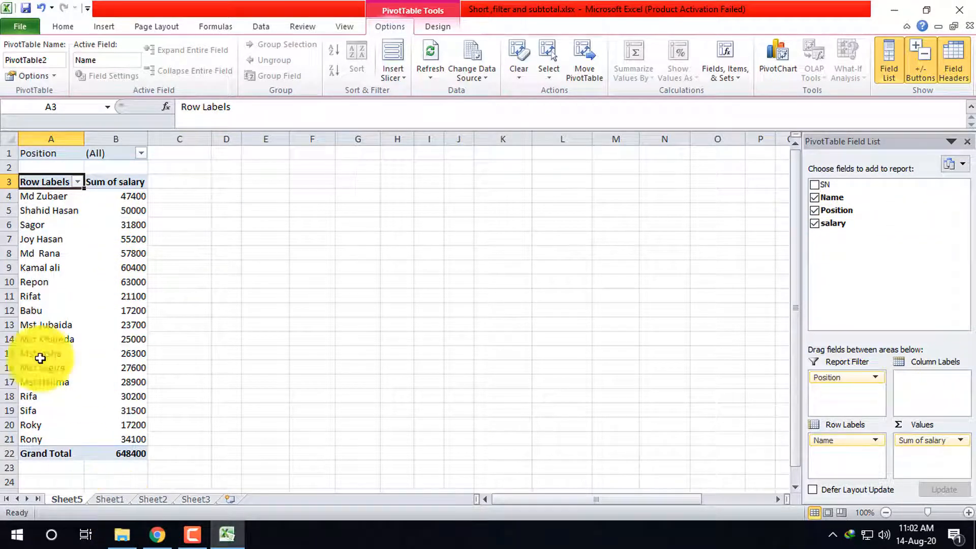
- Filter the pivot table by the Officer position
click(141, 153)
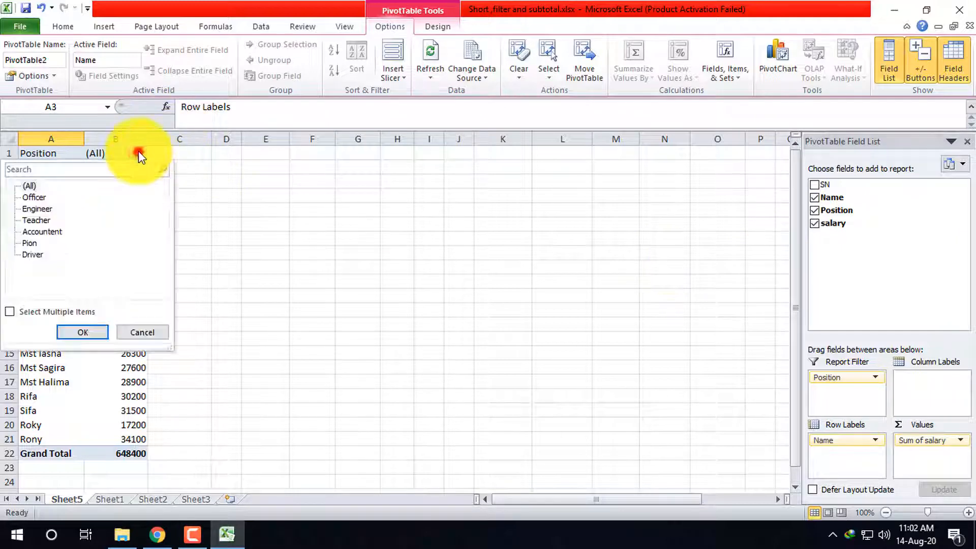
click(27, 197)
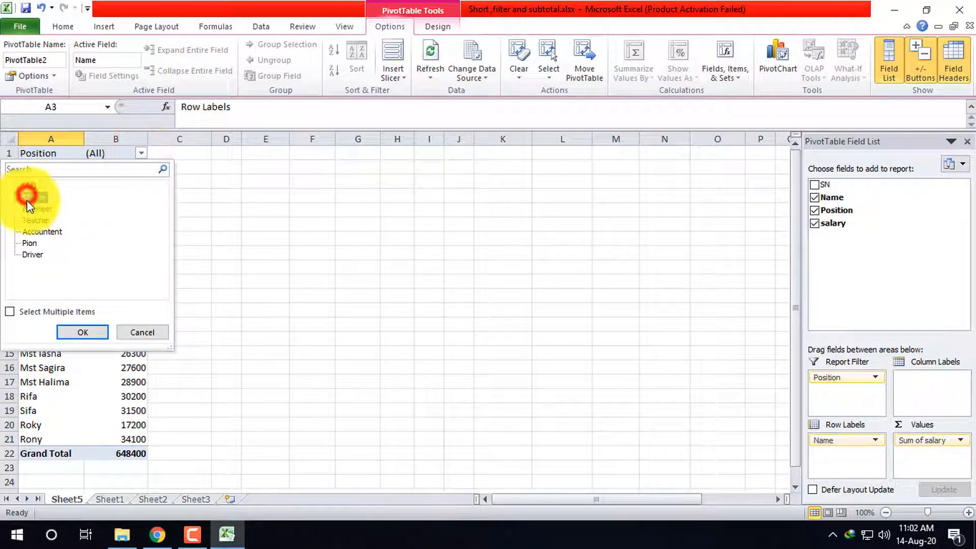
click(82, 332)
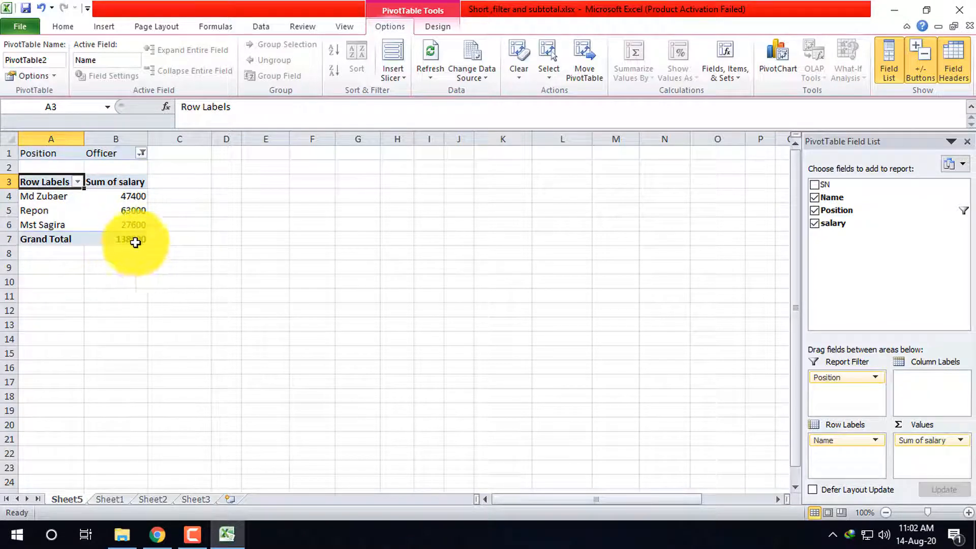
- Switch the Position report filter to Engineer
click(140, 153)
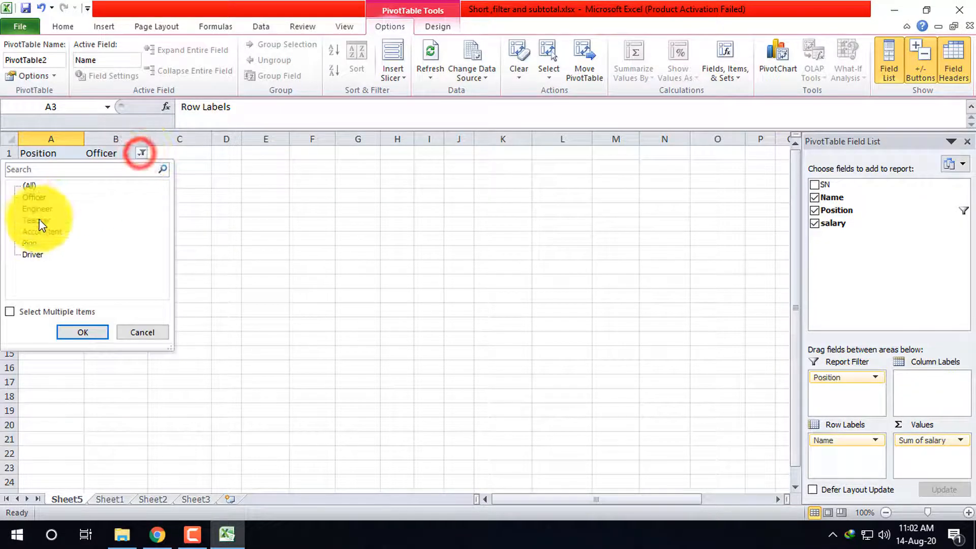
click(37, 210)
click(84, 334)
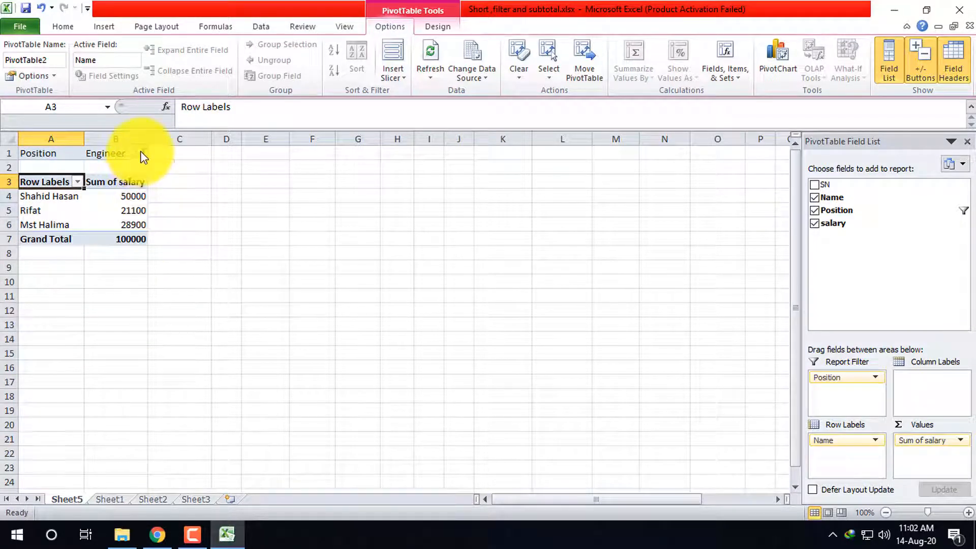
- Set the Position report filter to Driver
click(141, 153)
click(32, 255)
click(86, 333)
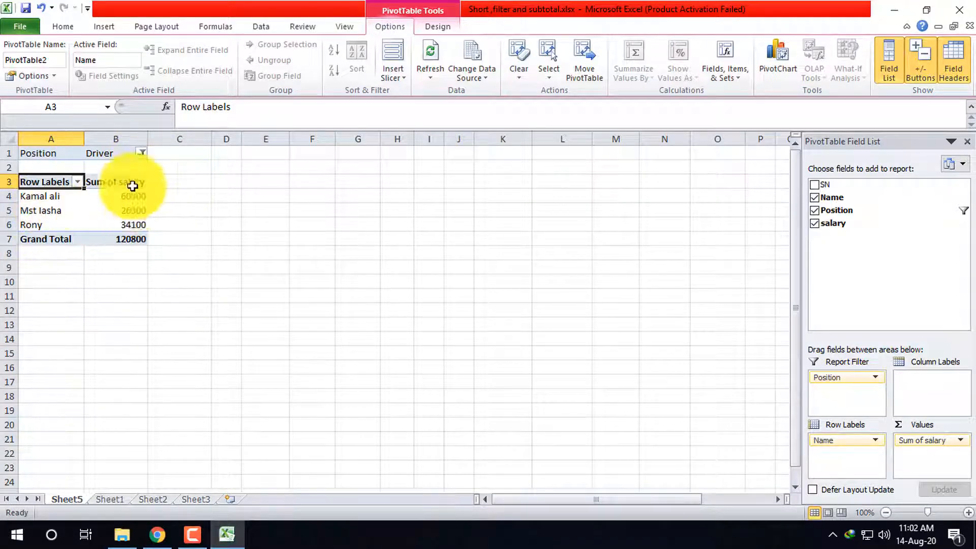
- Insert a blank column before the Position column in the Sheet1 salary list
click(111, 499)
click(61, 500)
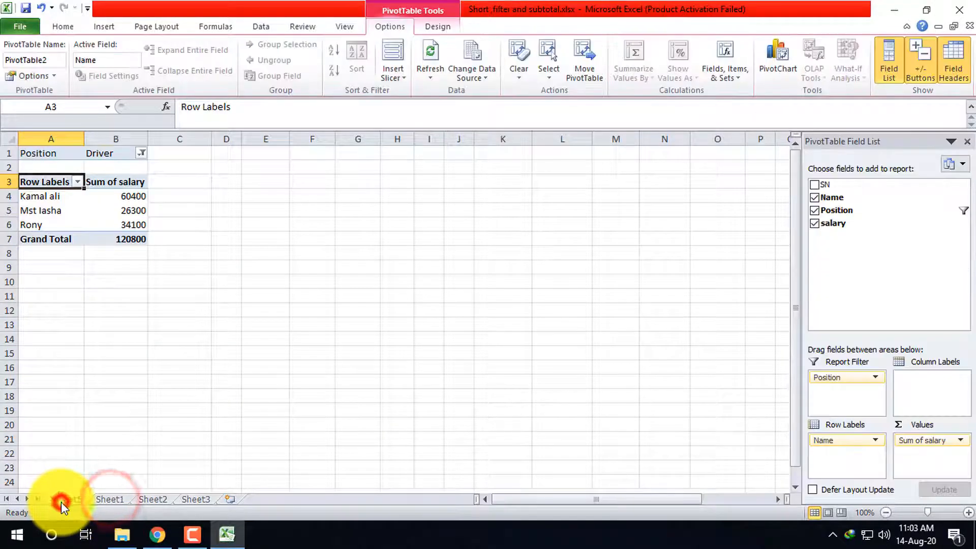
click(108, 500)
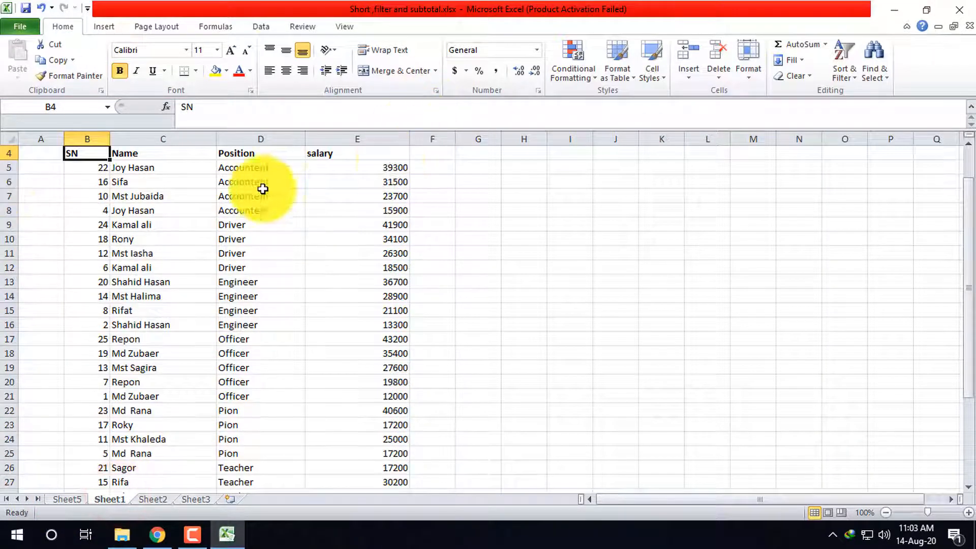
scroll(262, 189, up, 1)
right_click(251, 139)
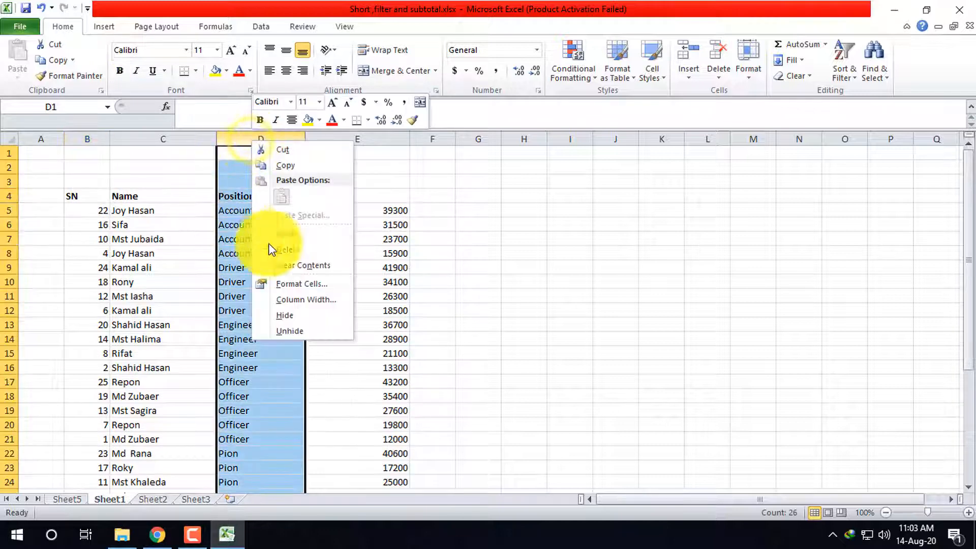
click(305, 234)
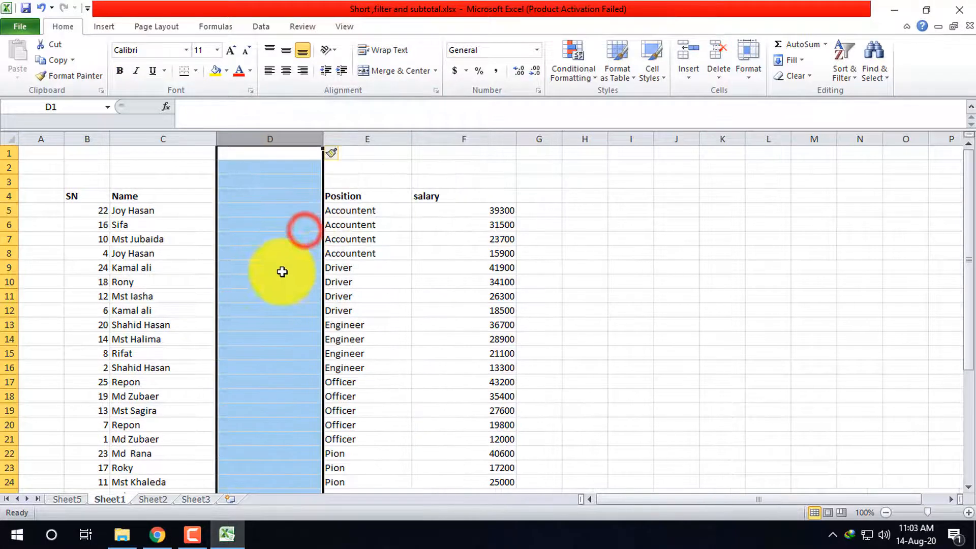
click(260, 301)
- Enter the header Month in cell D4 of the new column
click(256, 197)
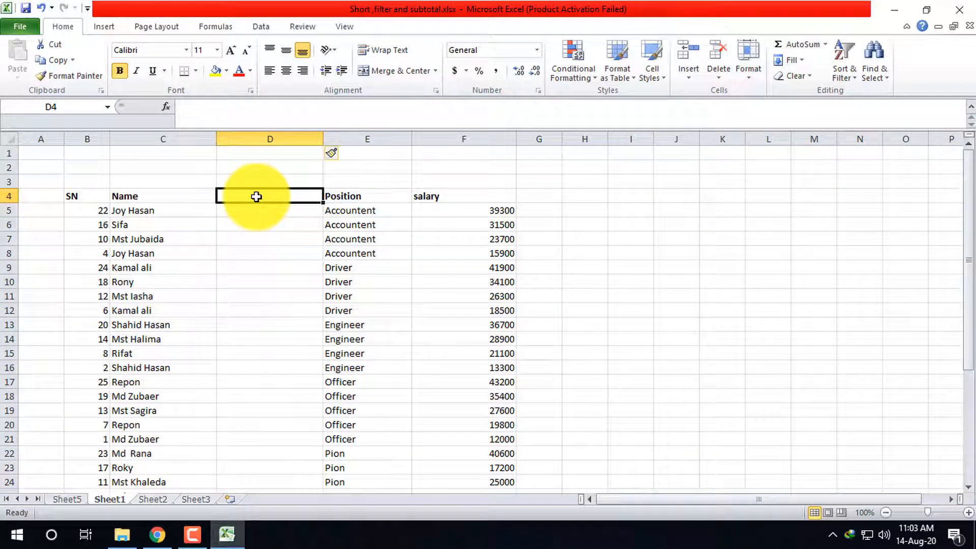
text(m)
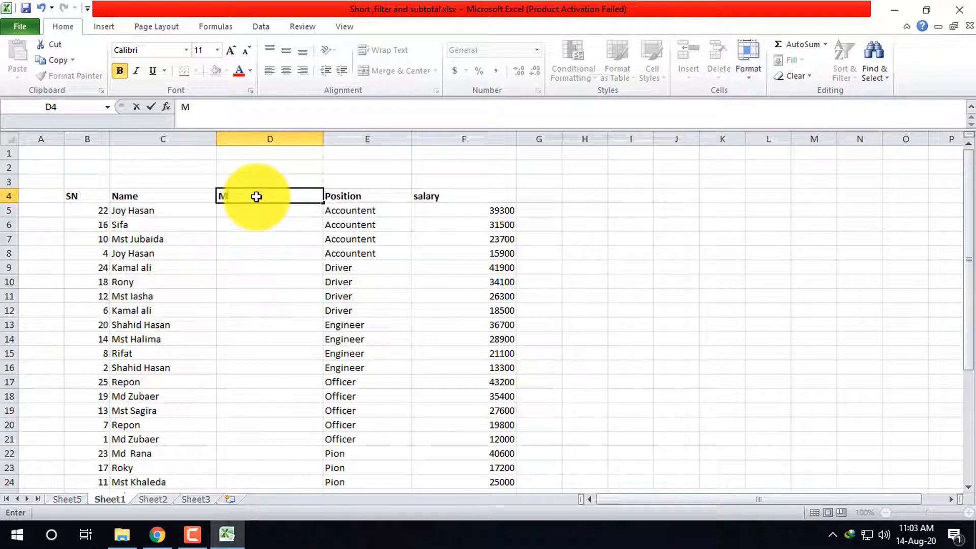
text(onth)
key(Return)
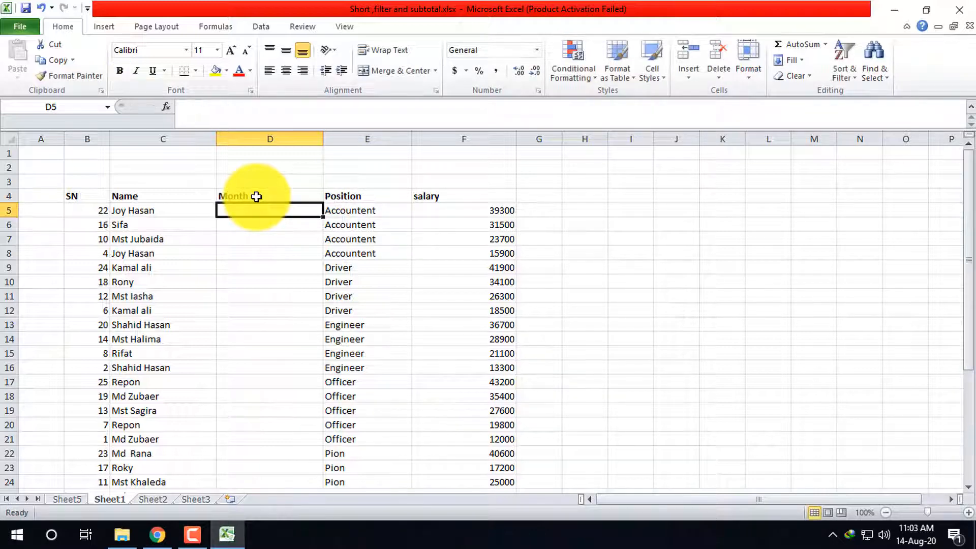
- Enter Jan in D5 and fill the month series down to Jun in D10
text(Ju)
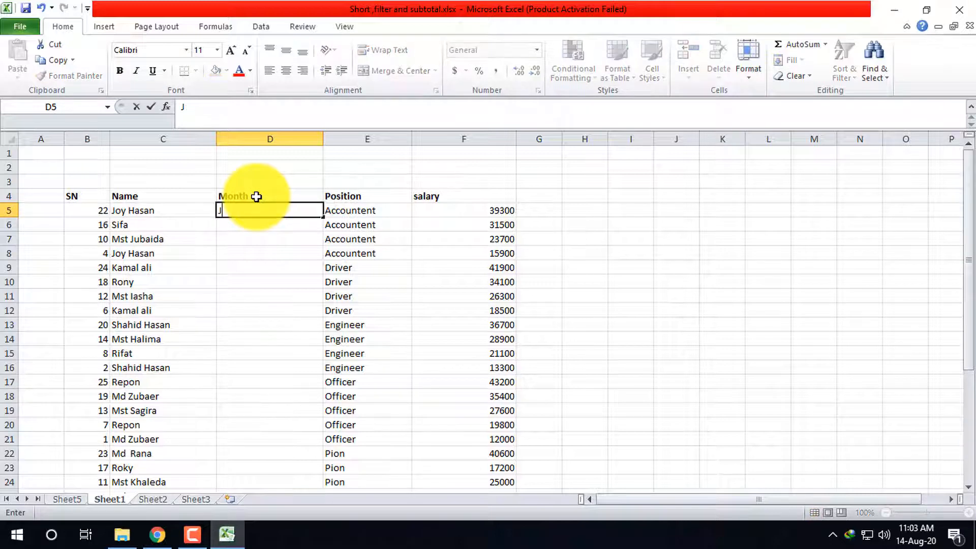
key(ctrl+Return)
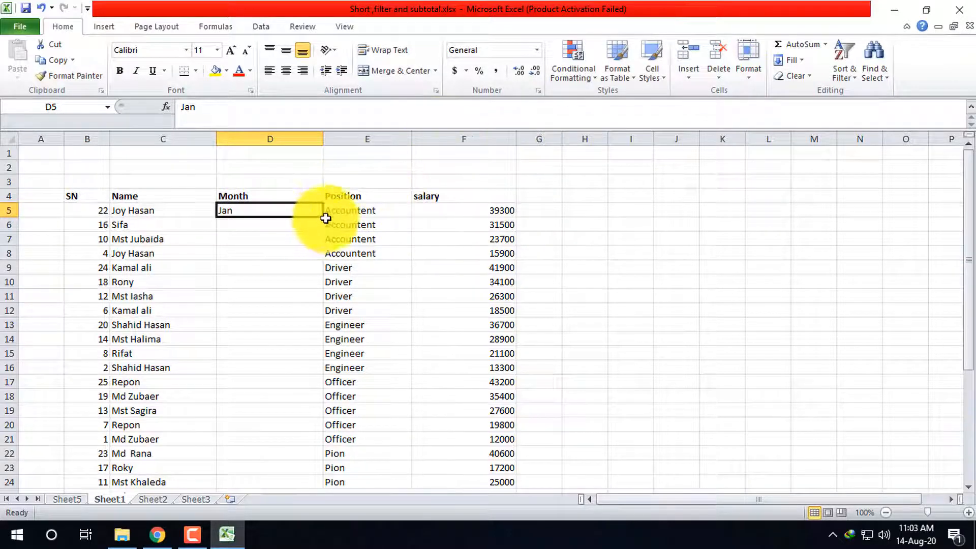
drag(325, 218, 255, 212)
- Copy the Jan to Jun block and paste it repeatedly down the Month column, starting at D11, D17 and D23
click(283, 283)
key(ctrl+c)
click(261, 301)
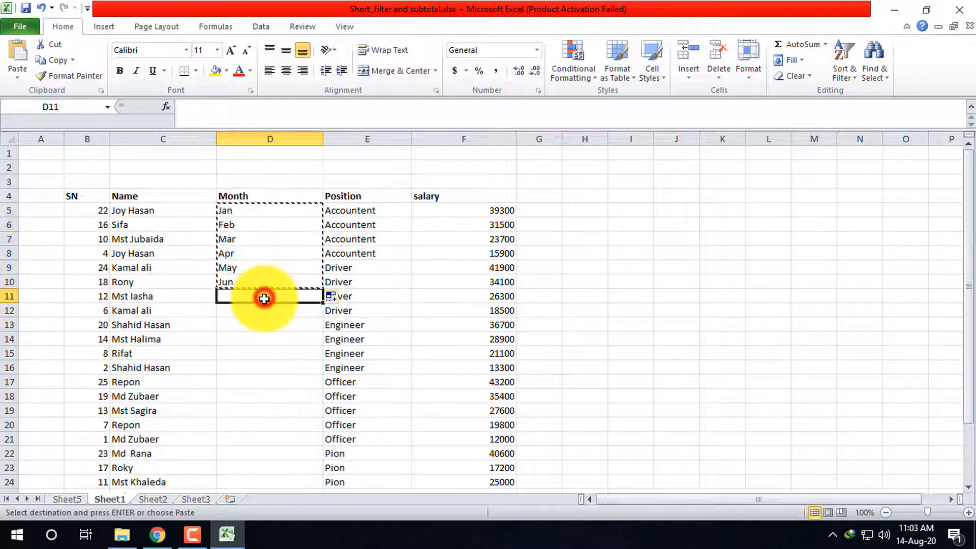
key(ctrl+v)
click(276, 383)
key(ctrl+v)
scroll(316, 381, down, 3)
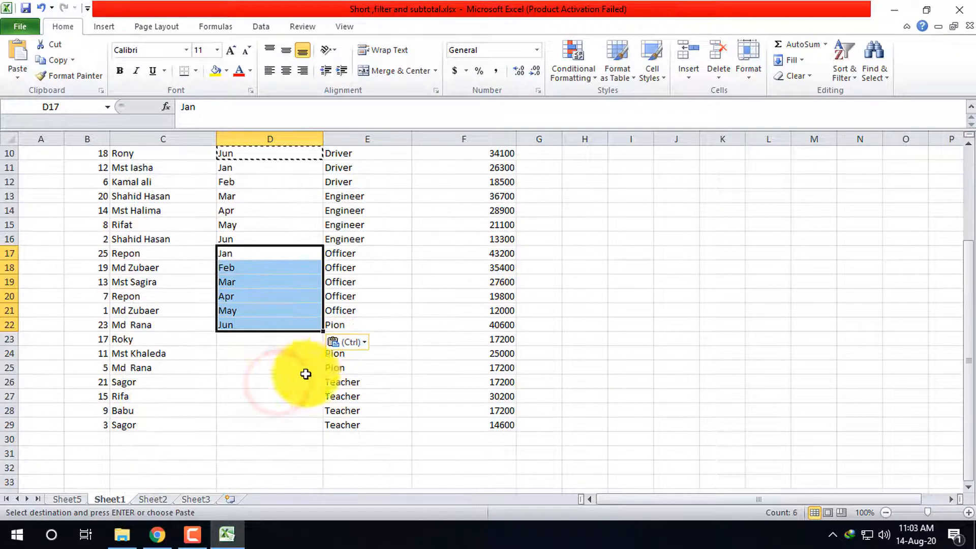
click(273, 339)
key(ctrl+v)
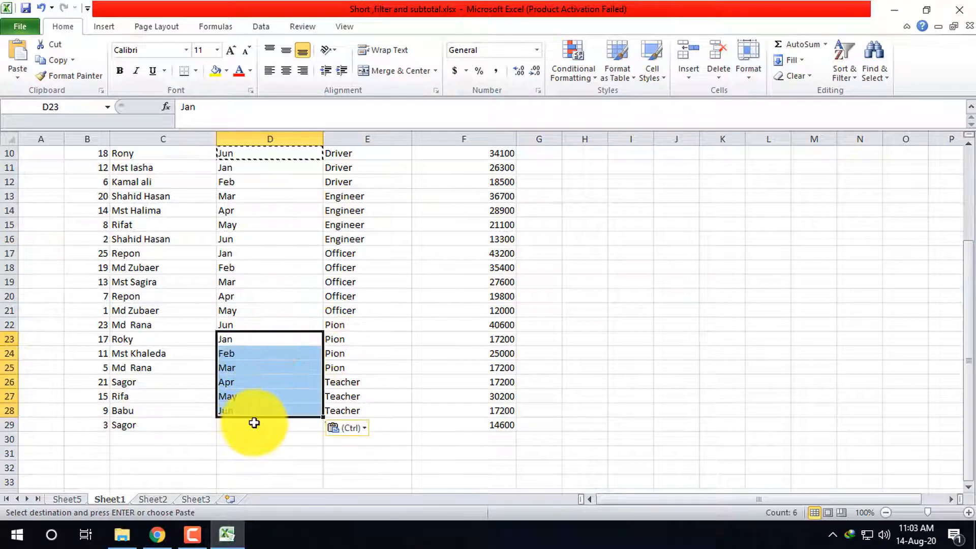
- Enter Jan as the month in the last list row, cell D29
click(254, 424)
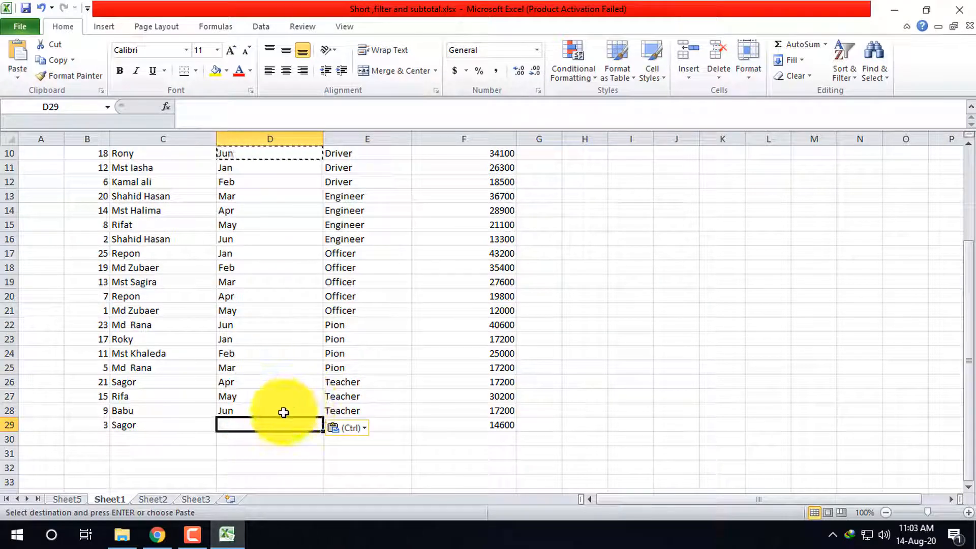
text(an)
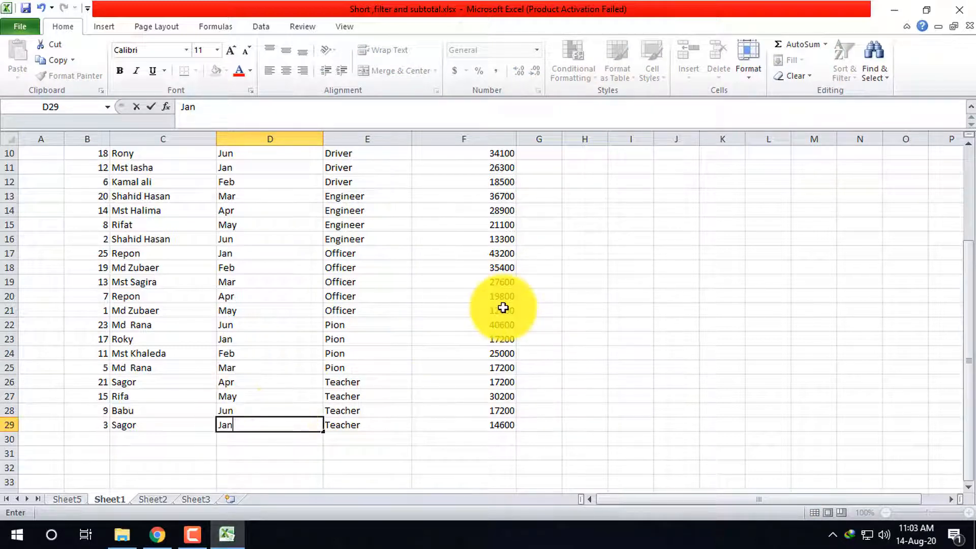
scroll(503, 305, up, 3)
click(104, 27)
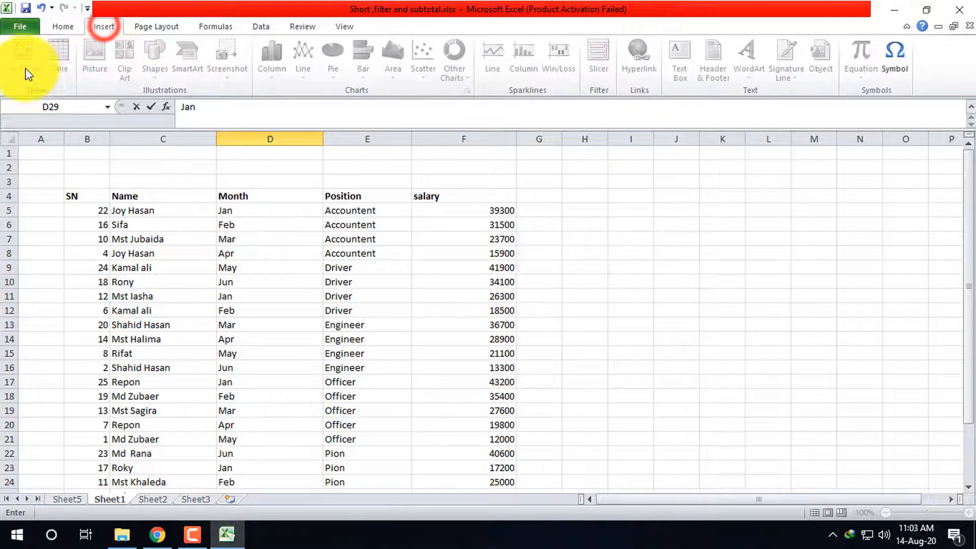
click(613, 315)
- Try to create a PivotTable from the Sheet1 range B4:F29 on a new worksheet
click(76, 196)
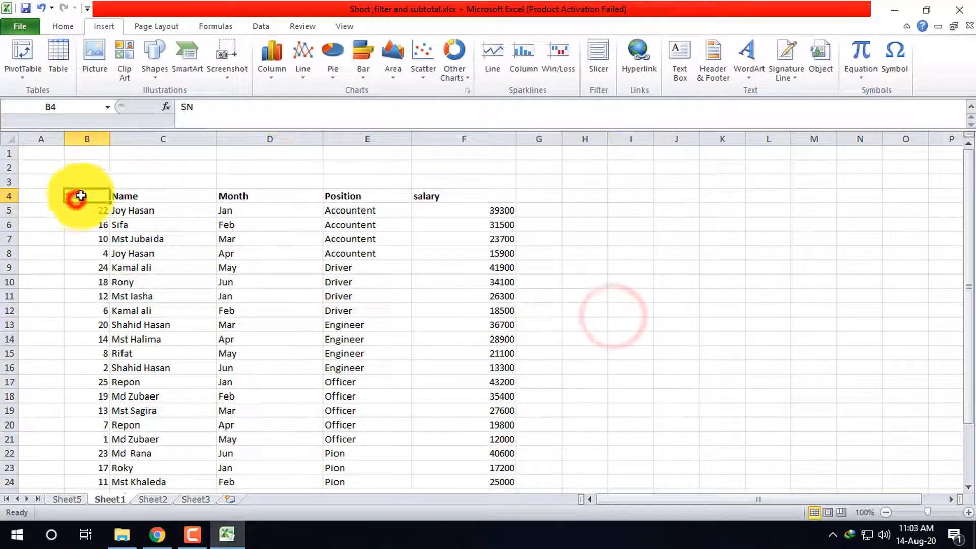
click(20, 58)
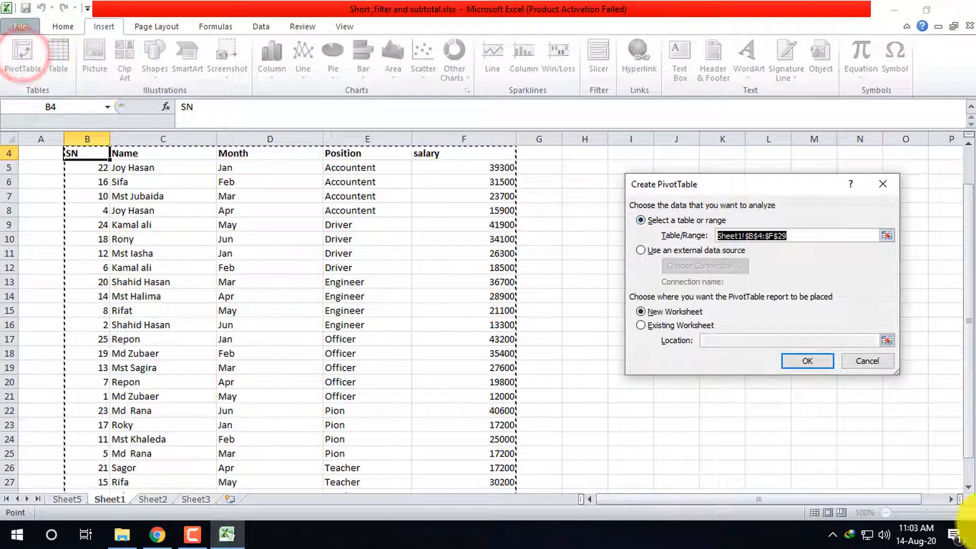
click(808, 361)
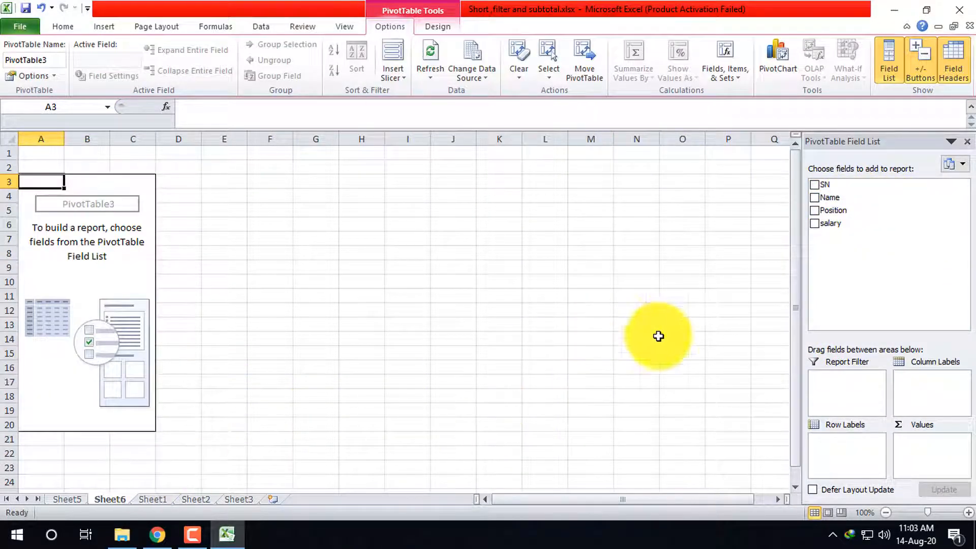
- Toggle the PivotTable Field List off and on, and close it
scroll(712, 351, down, 3)
scroll(774, 366, up, 3)
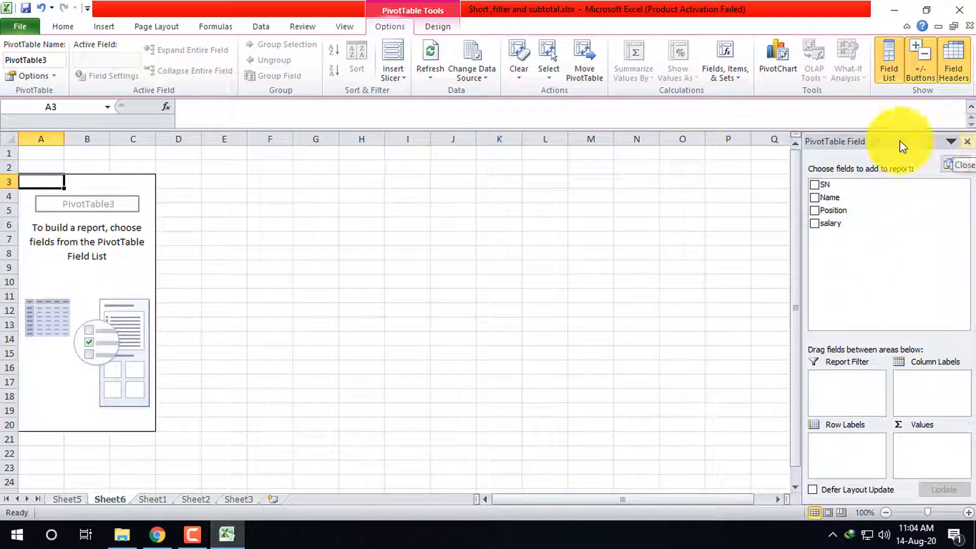
click(893, 56)
click(893, 56)
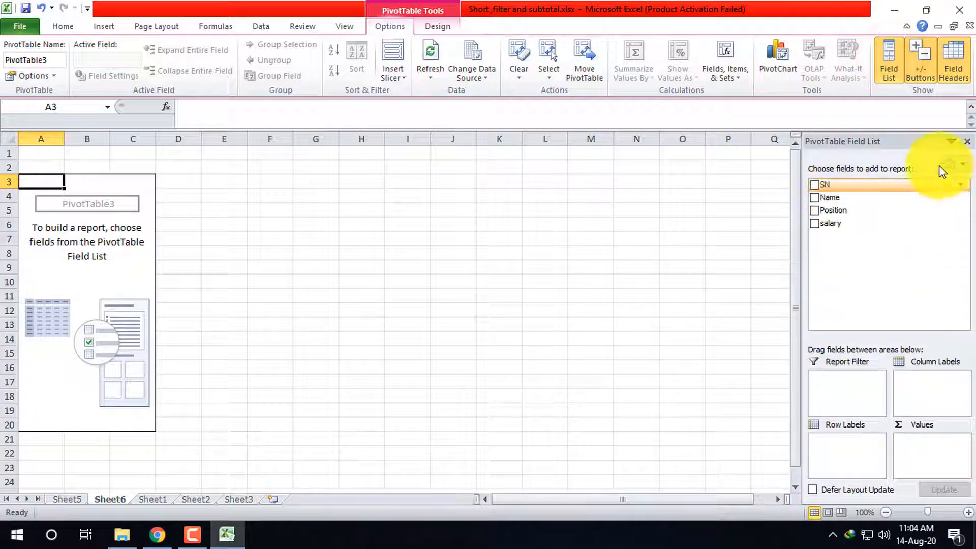
click(967, 141)
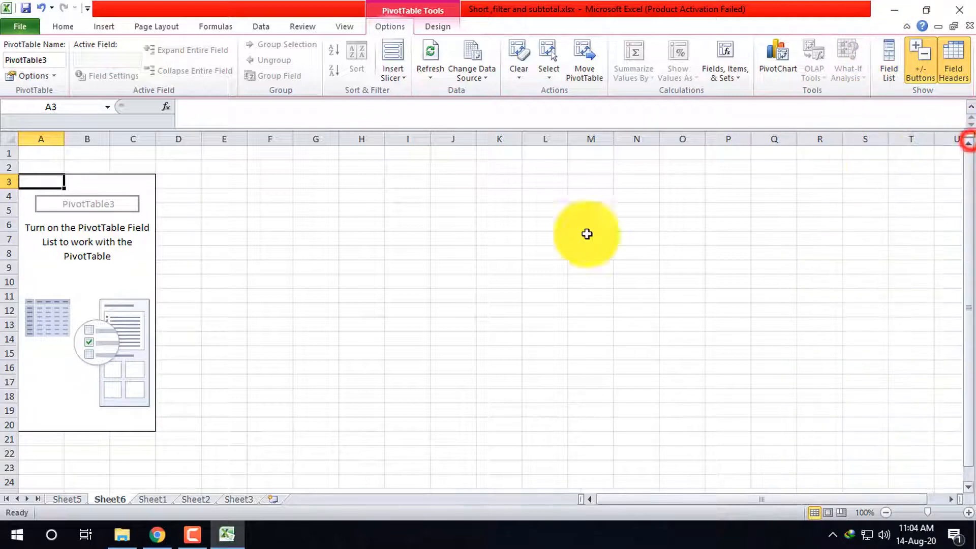
- Delete the two pivot table worksheets, Sheet5 and Sheet6
right_click(65, 499)
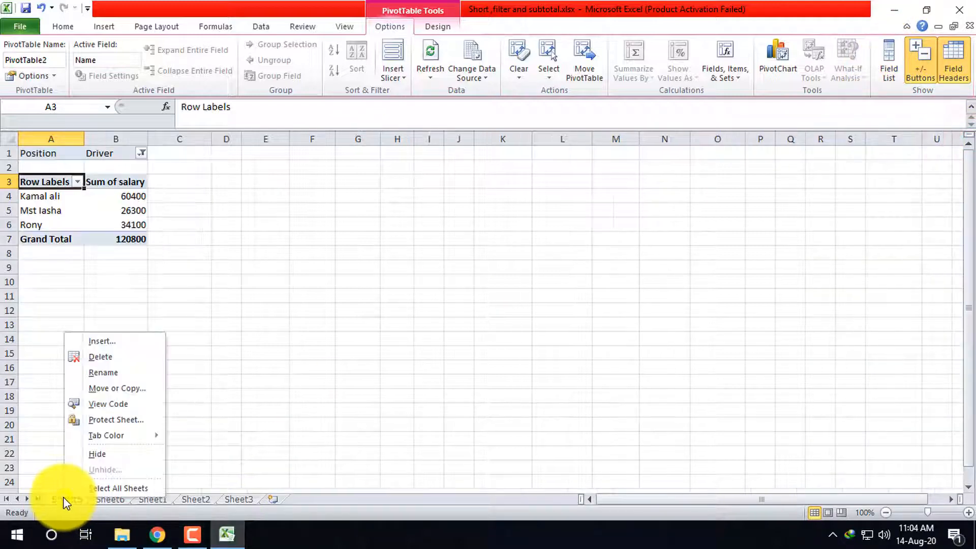
click(108, 357)
click(472, 304)
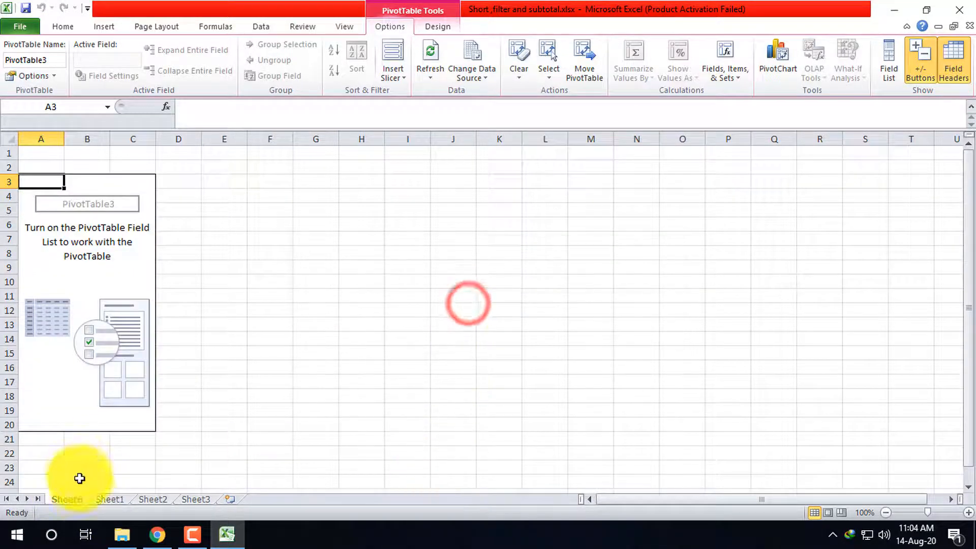
right_click(70, 500)
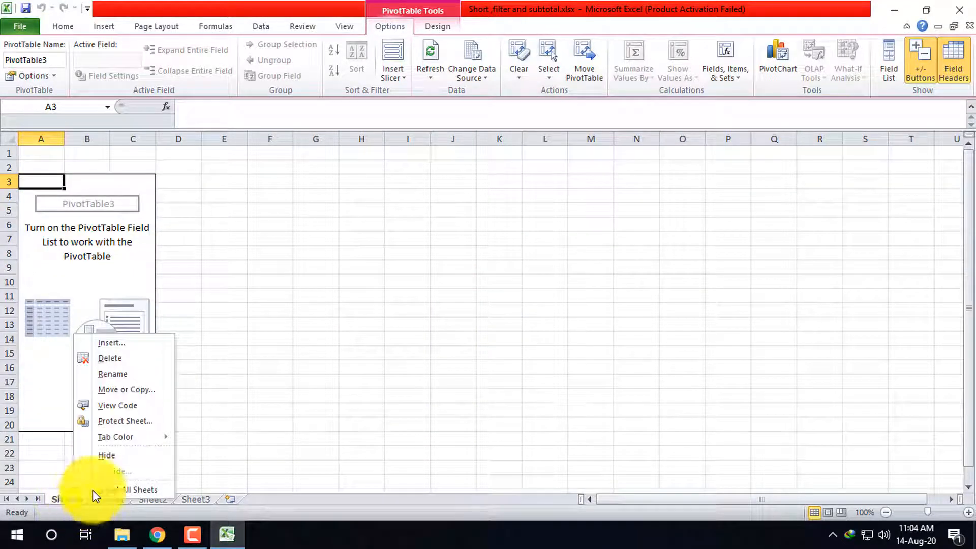
click(119, 357)
click(466, 304)
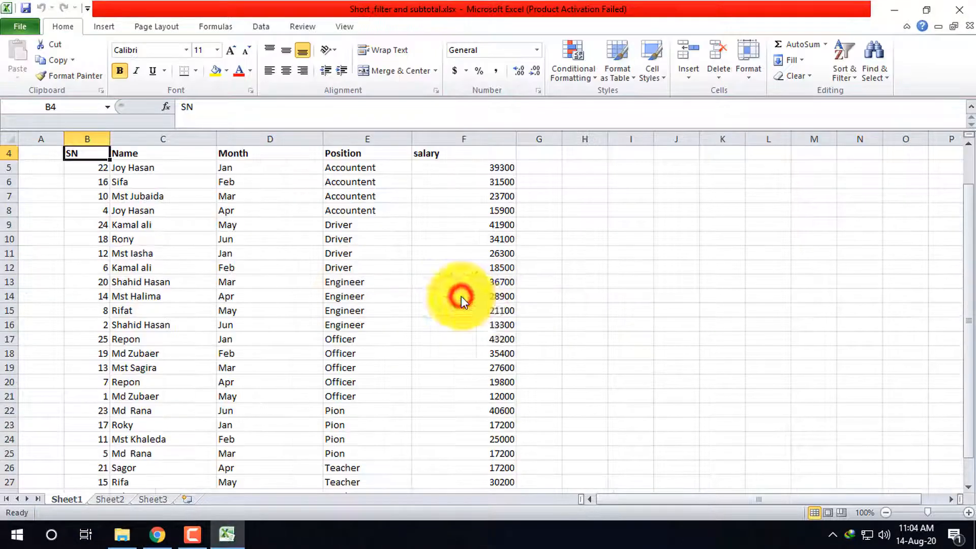
- Create a fresh PivotTable from the salary list in Sheet1!$B$4:$F$29, placed on a new worksheet
click(558, 183)
scroll(305, 239, up, 1)
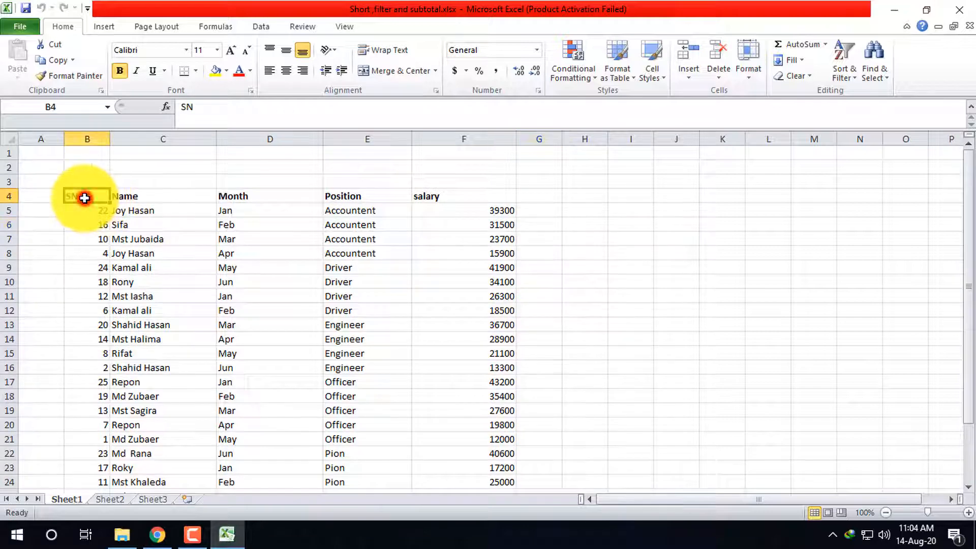
click(104, 26)
click(16, 60)
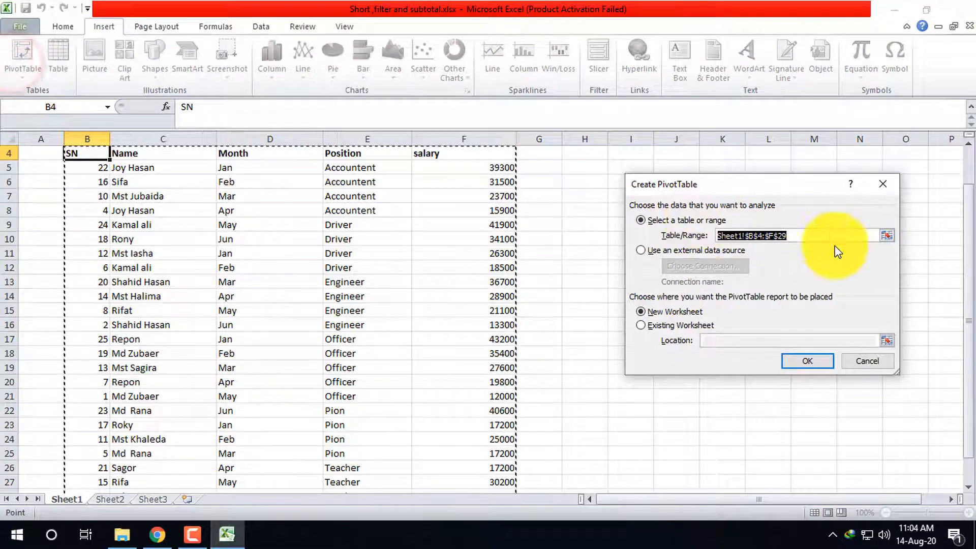
scroll(313, 296, up, 1)
scroll(483, 356, down, 5)
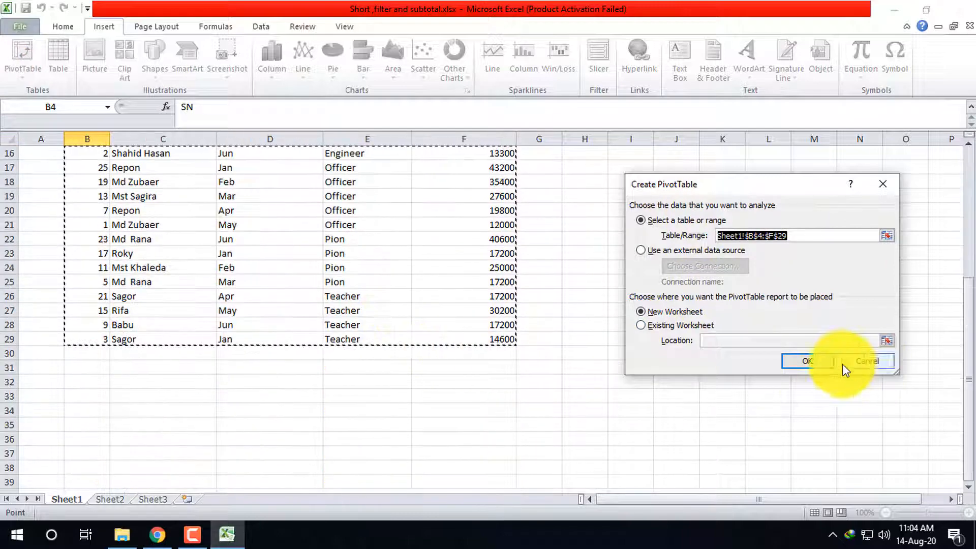
click(808, 361)
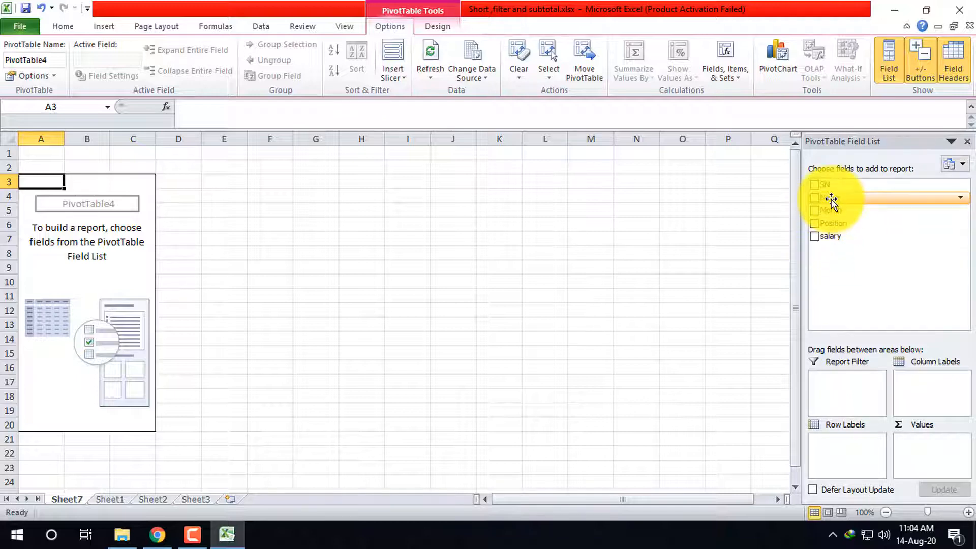
- Lay out the pivot table with Name as row labels, the sum of salary as values and Position as report filter
drag(830, 201, 855, 443)
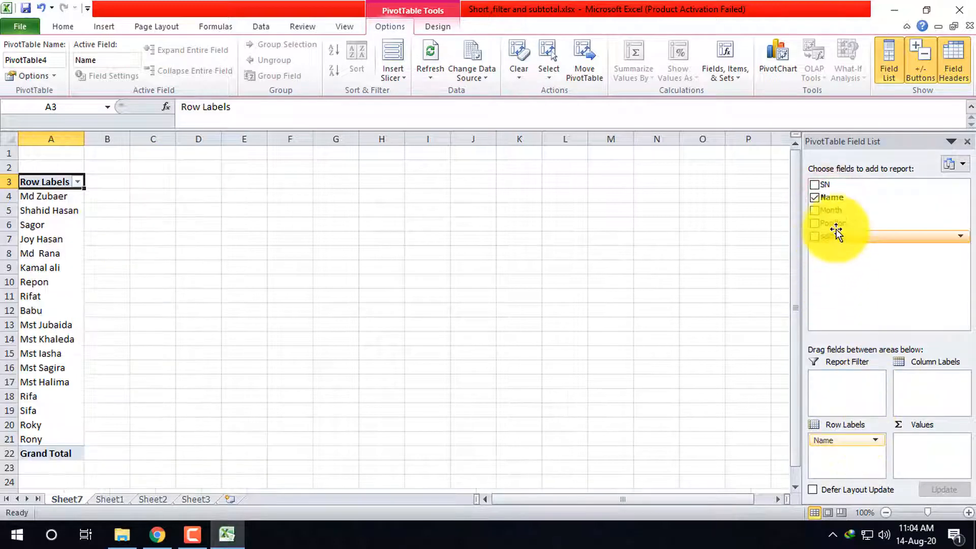
drag(821, 235, 913, 442)
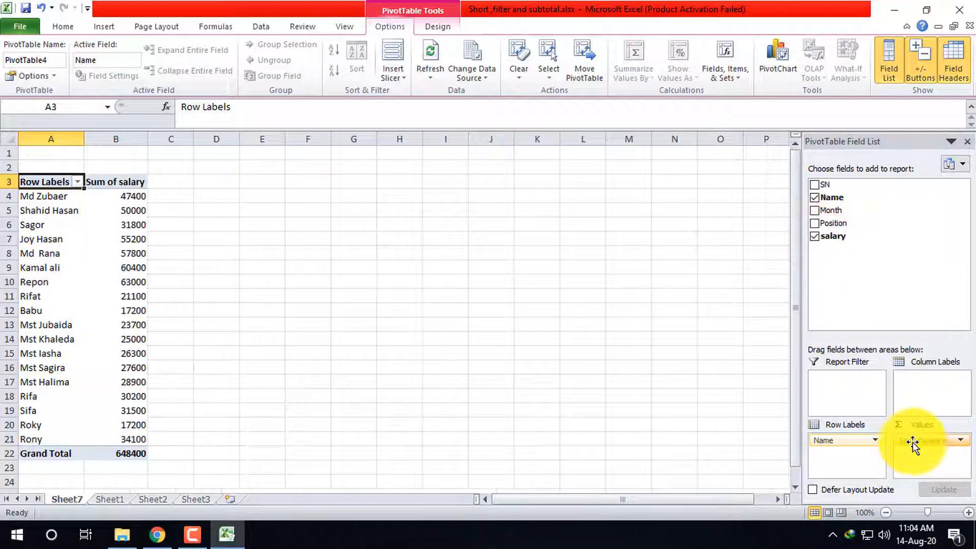
drag(831, 210, 837, 381)
click(836, 379)
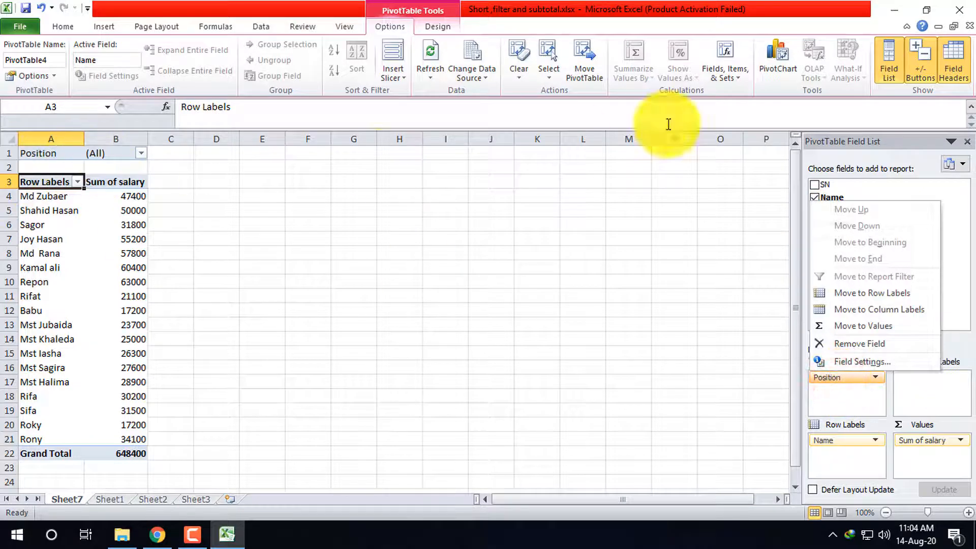
click(872, 145)
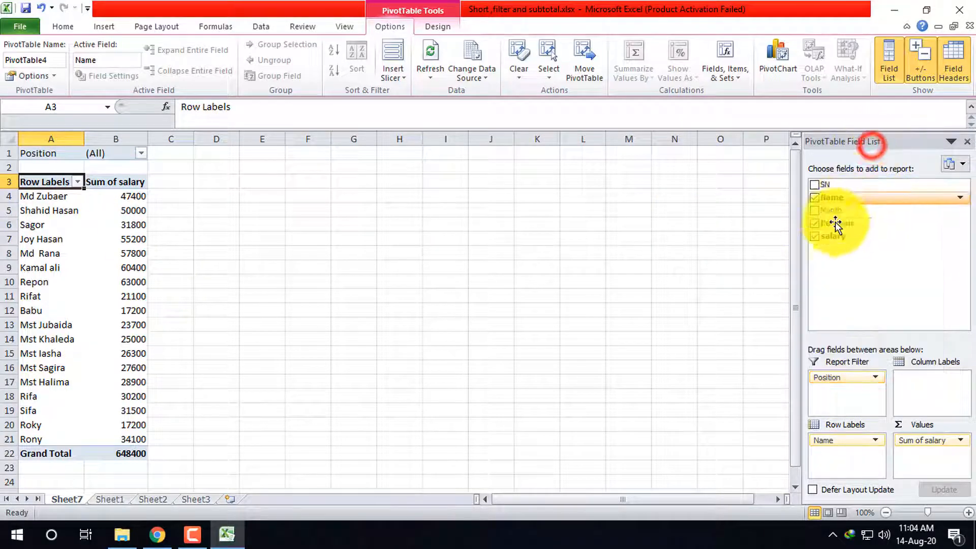
- Add the Month field under Name in the row labels and move it to the column labels
drag(830, 210, 859, 459)
click(858, 460)
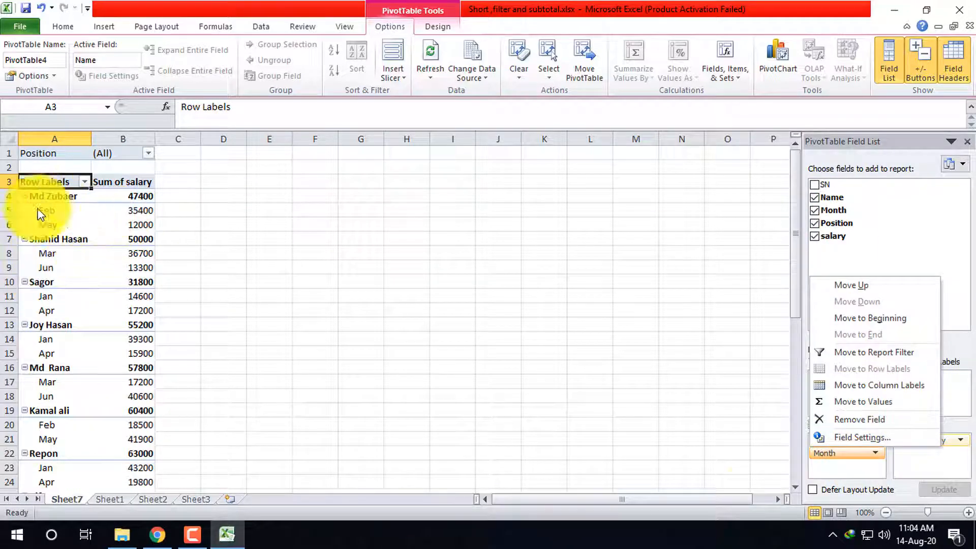
drag(841, 454, 925, 394)
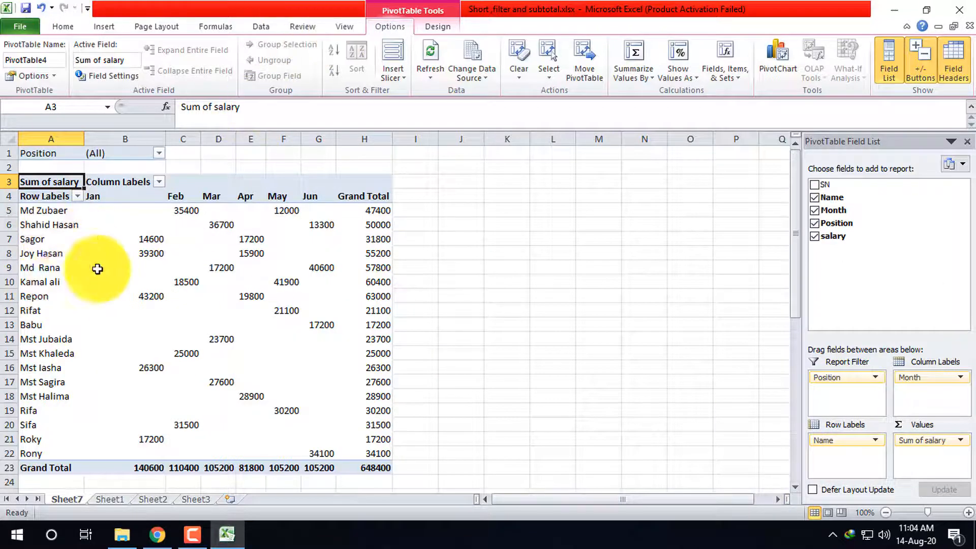
- Filter the pivot table's report filter to the Officer position and inspect each officer's salary by month
click(159, 152)
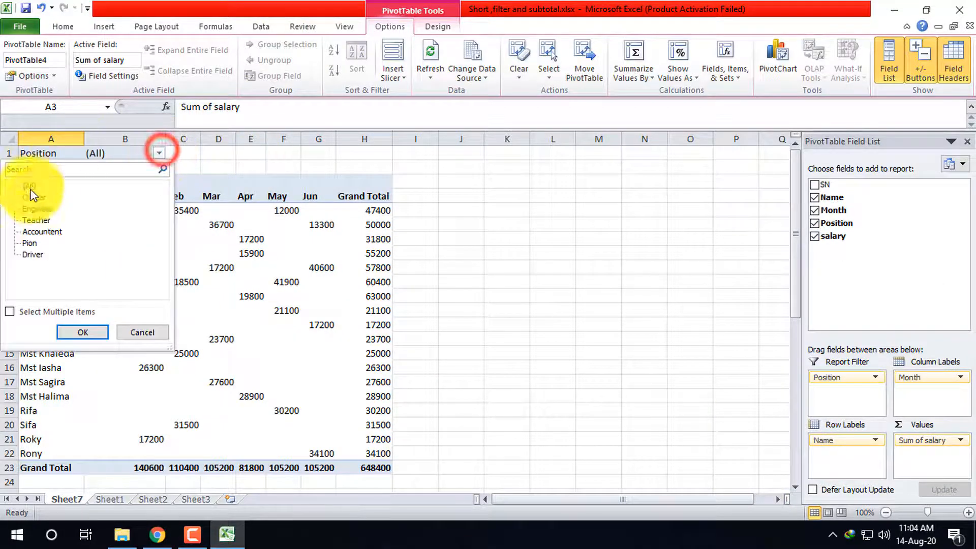
click(34, 198)
click(100, 336)
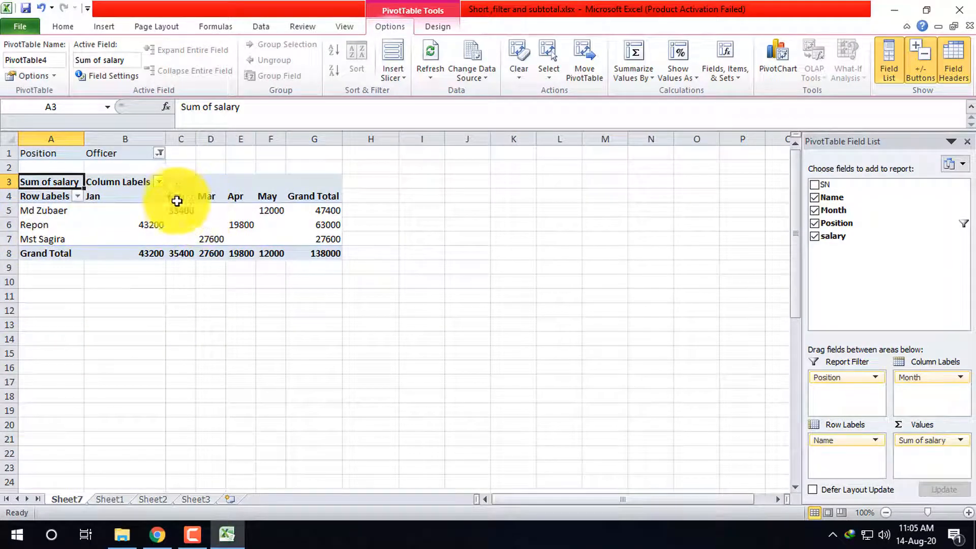
click(273, 210)
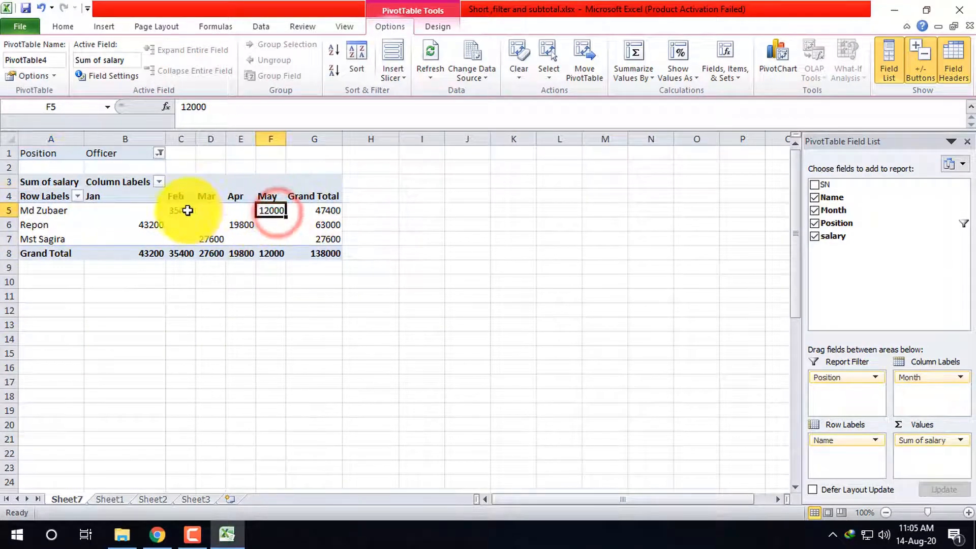
mouse_move(185, 215)
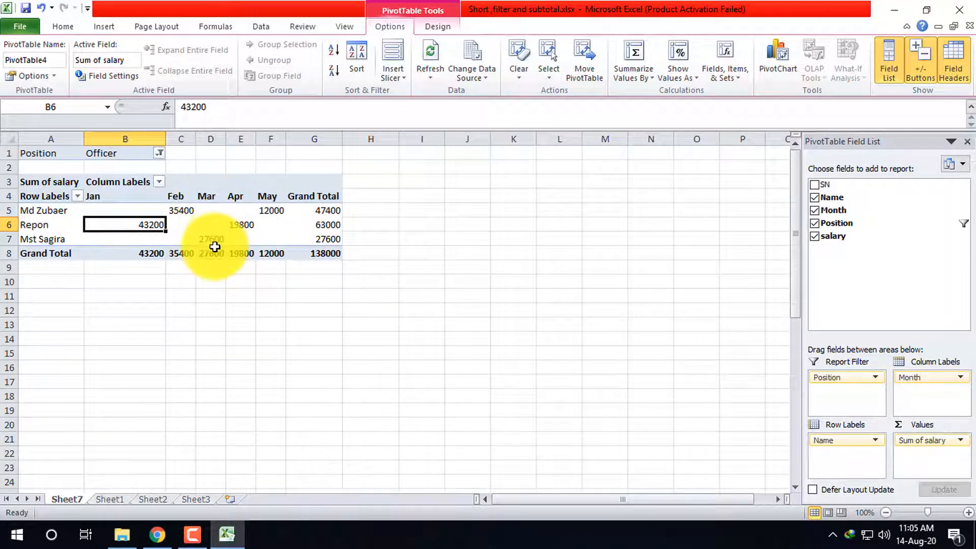
click(31, 240)
click(210, 240)
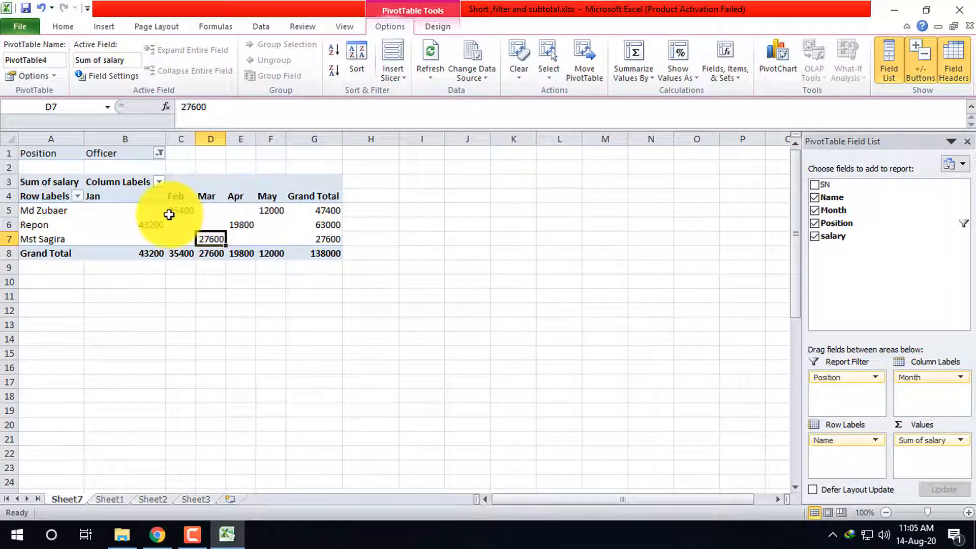
mouse_move(325, 213)
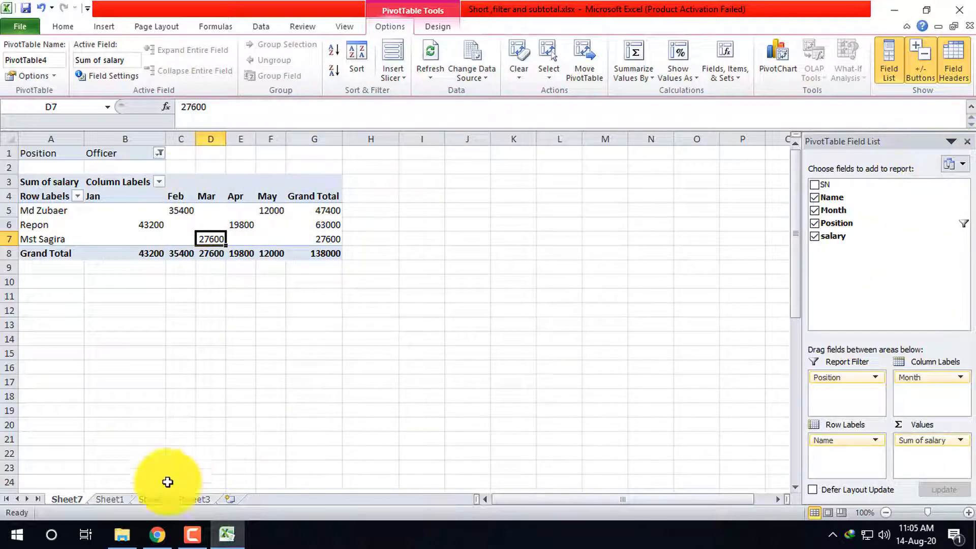
- Delete the pivot table worksheet Sheet7
right_click(76, 499)
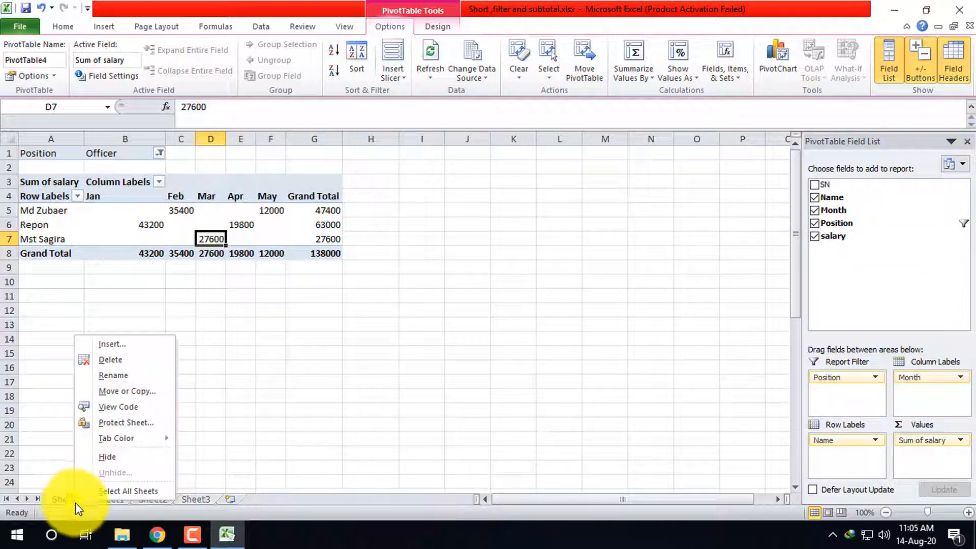
click(115, 361)
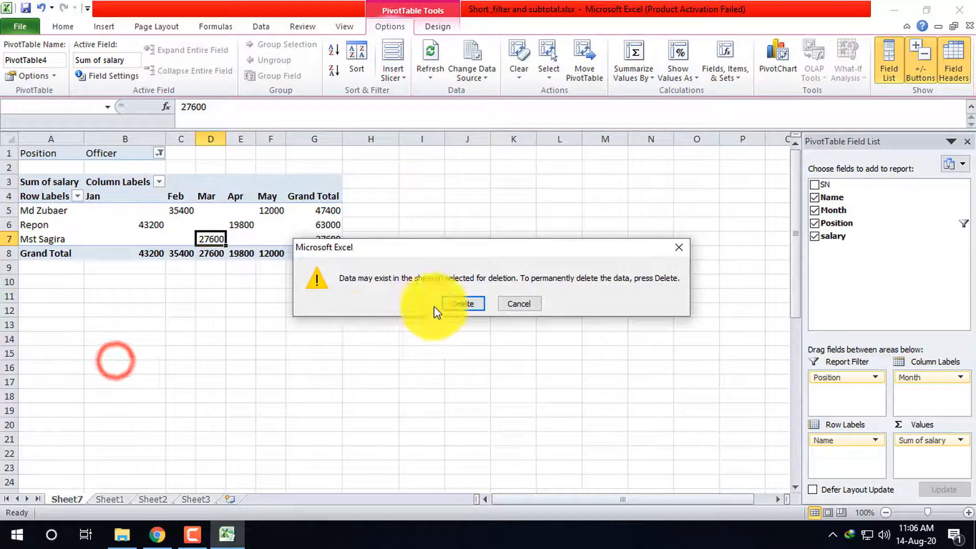
click(472, 303)
- Extend the Name column on Sheet1 by filling down from C29 to C84
scroll(264, 325, up, 5)
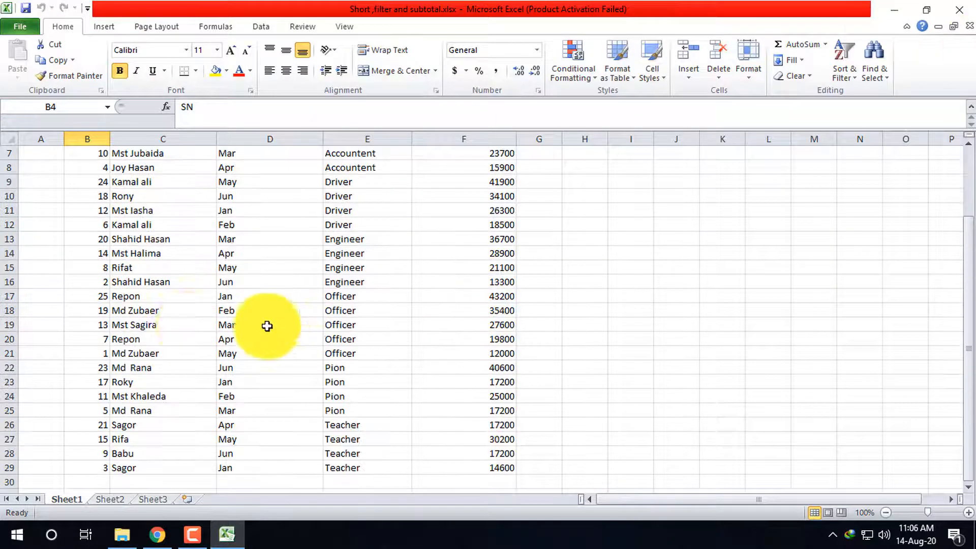
scroll(187, 333, down, 5)
click(153, 340)
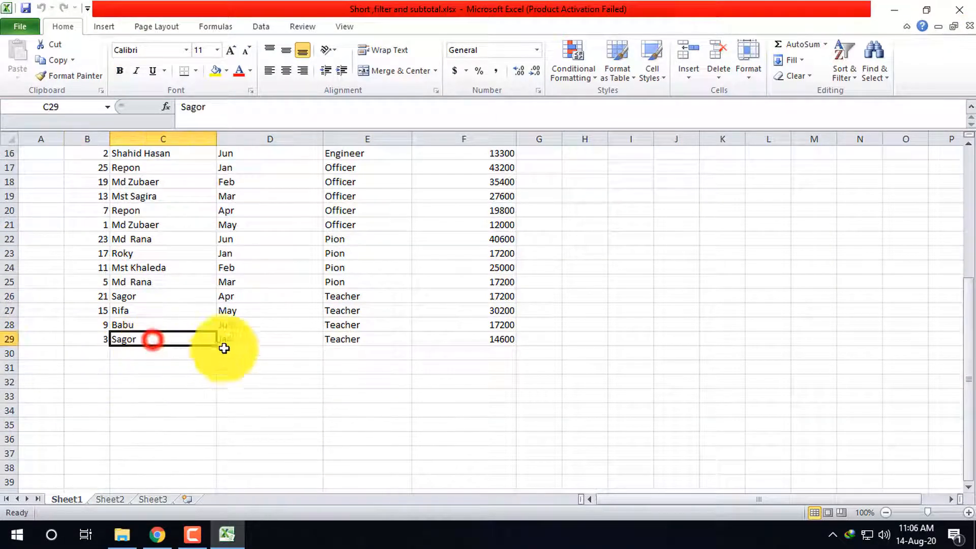
drag(218, 348, 224, 532)
scroll(317, 356, up, 15)
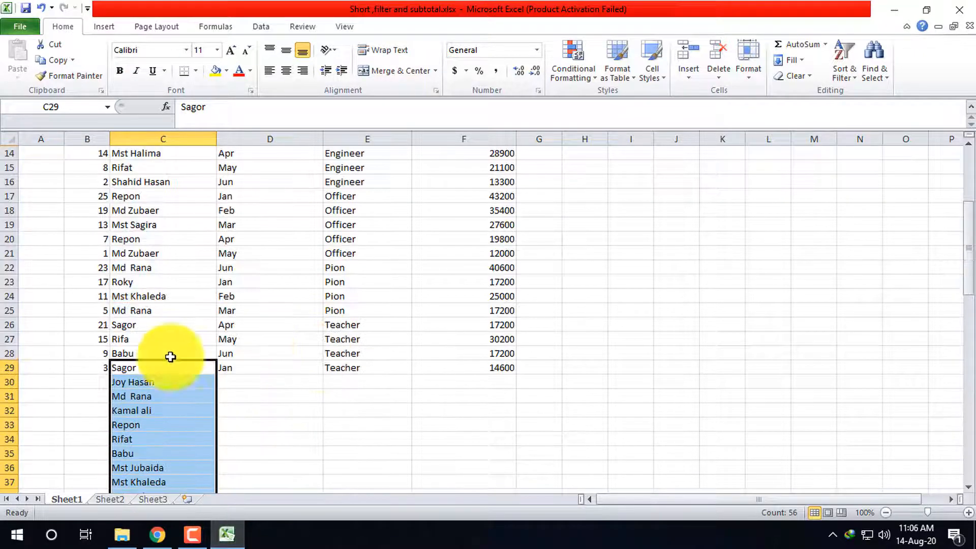
click(99, 373)
- Turn on filtering for the salary list's header row and sort the list by SN from smallest to largest
scroll(120, 272, up, 5)
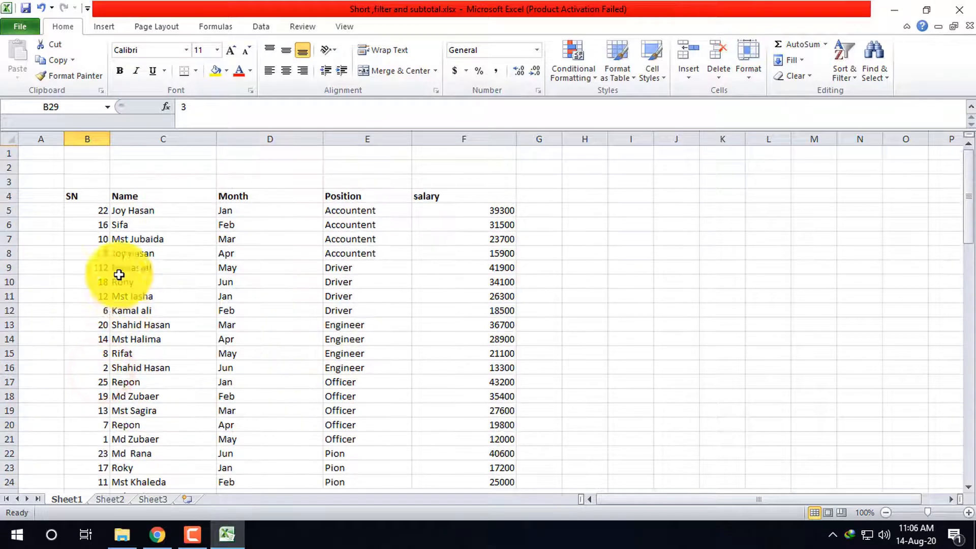
click(95, 195)
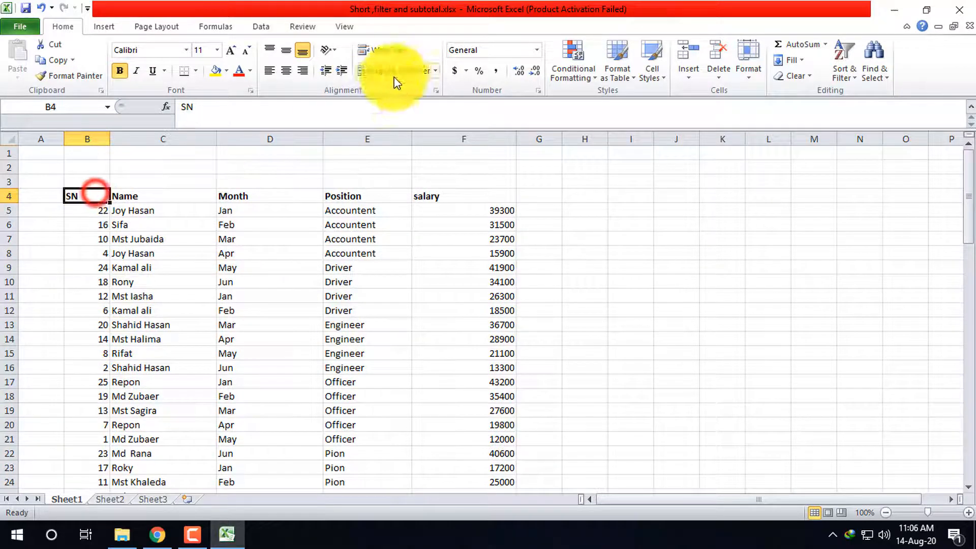
click(169, 27)
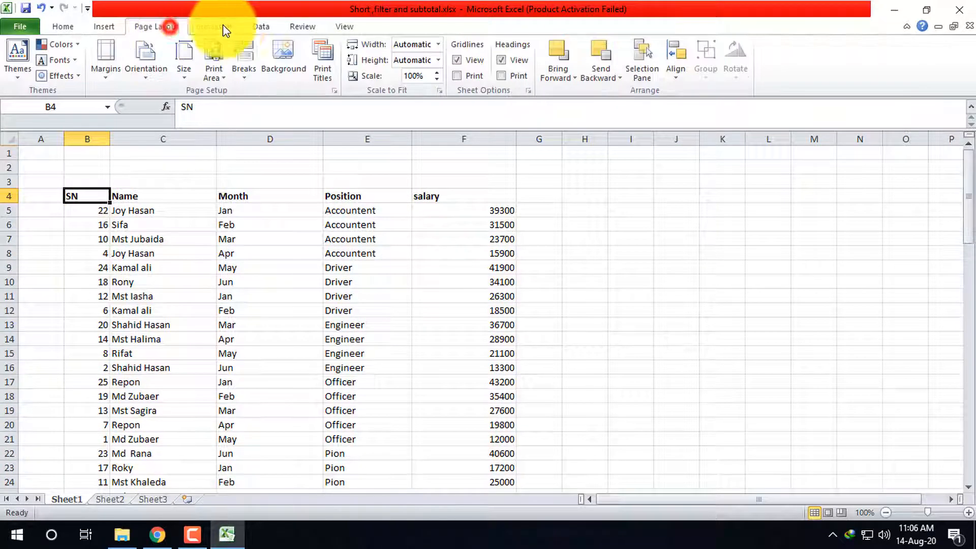
click(259, 27)
click(372, 59)
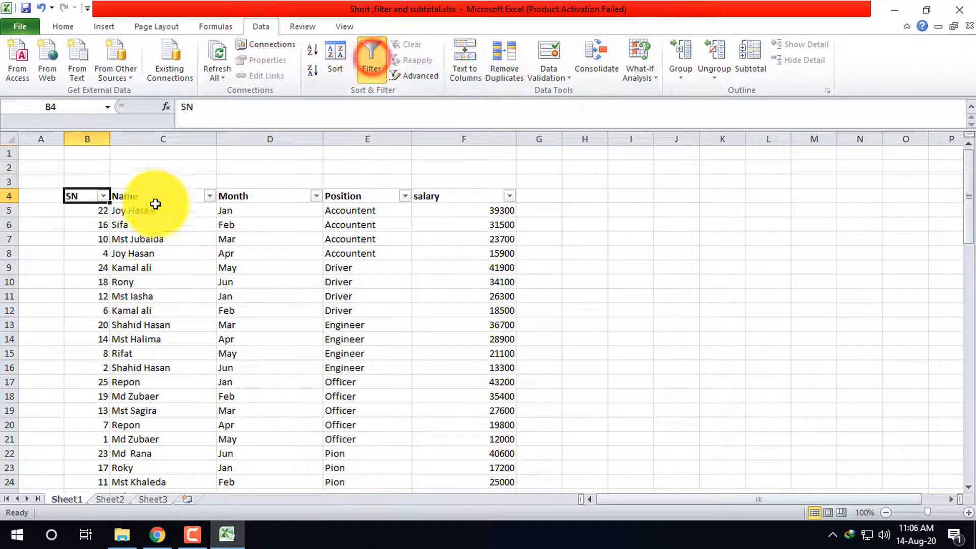
click(102, 196)
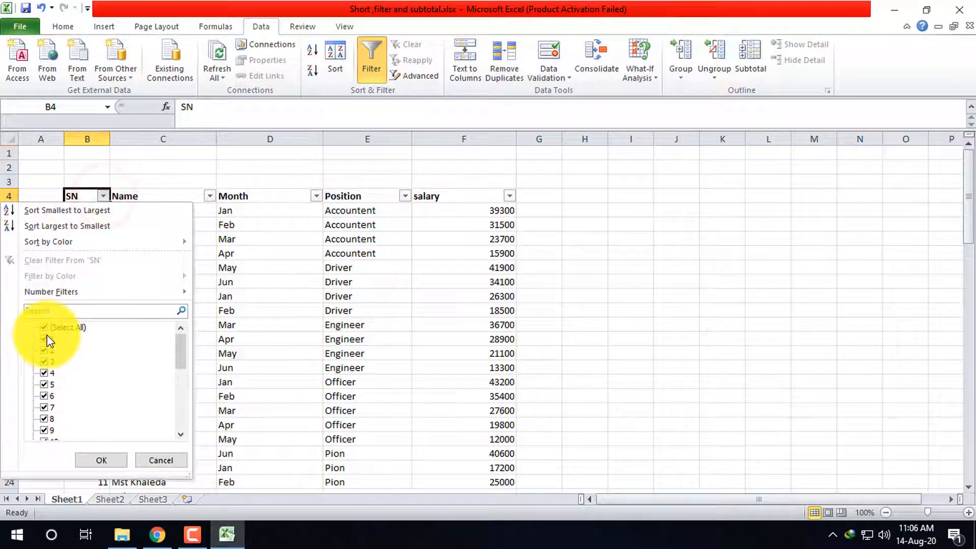
click(44, 210)
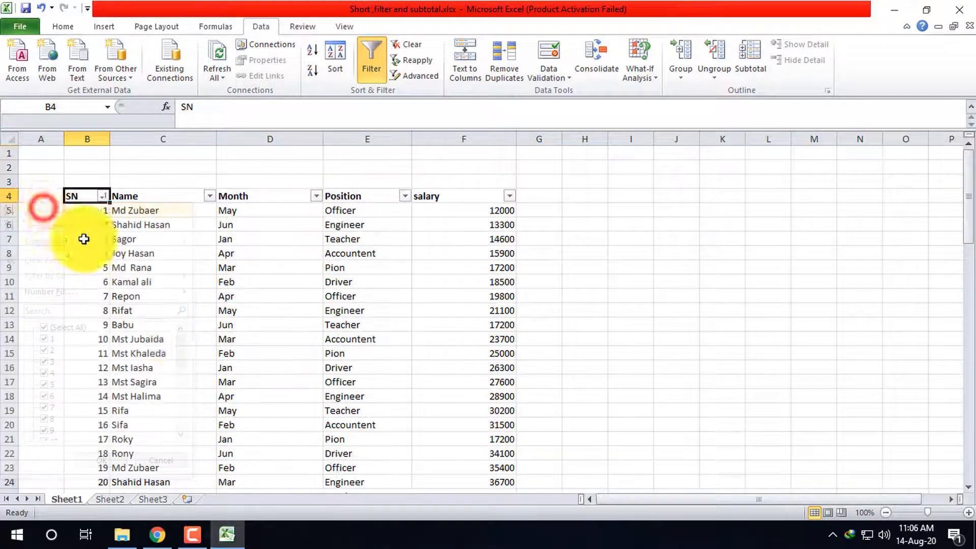
- Continue the SN series from B28:B29 down to row 84, numbering the added rows up to 80
scroll(224, 353, down, 9)
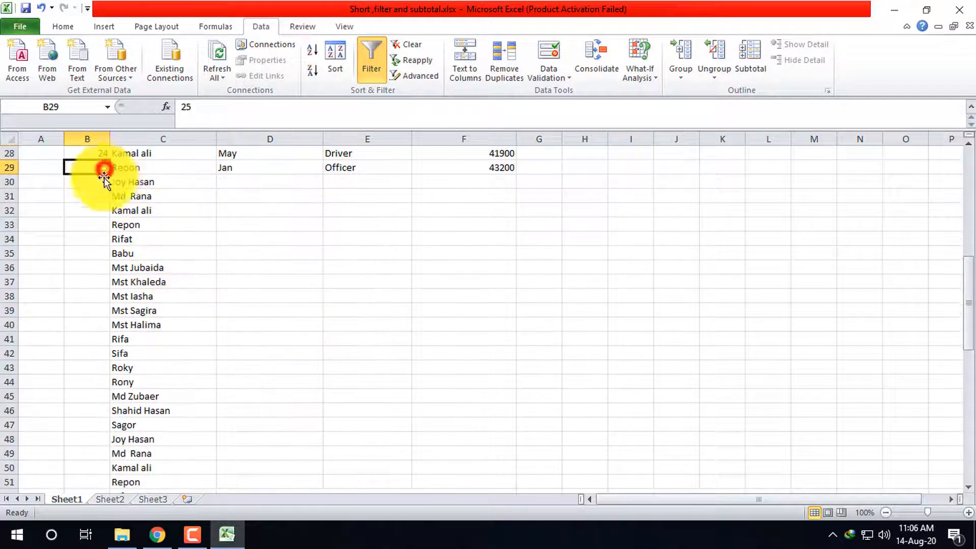
drag(110, 176, 109, 218)
key(ctrl+z)
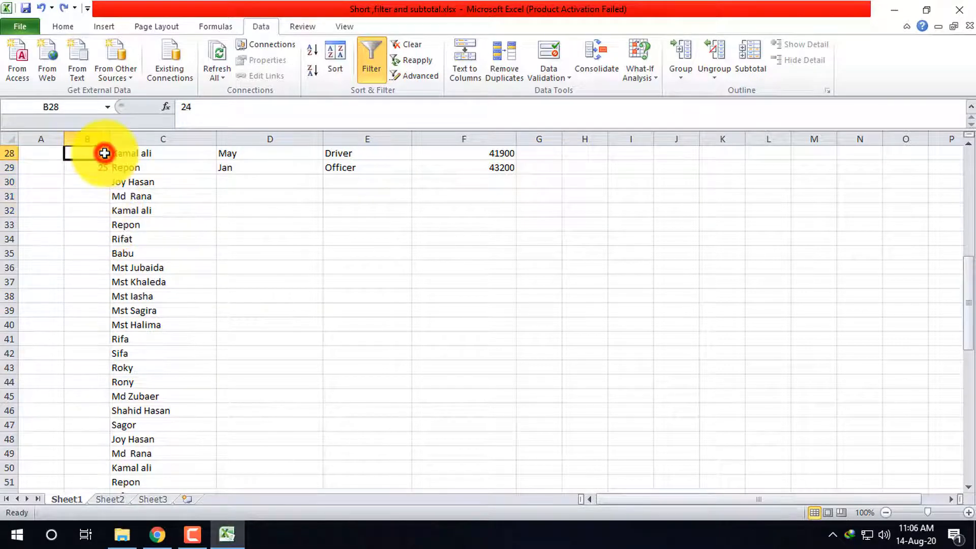
drag(104, 153, 107, 462)
scroll(384, 318, up, 17)
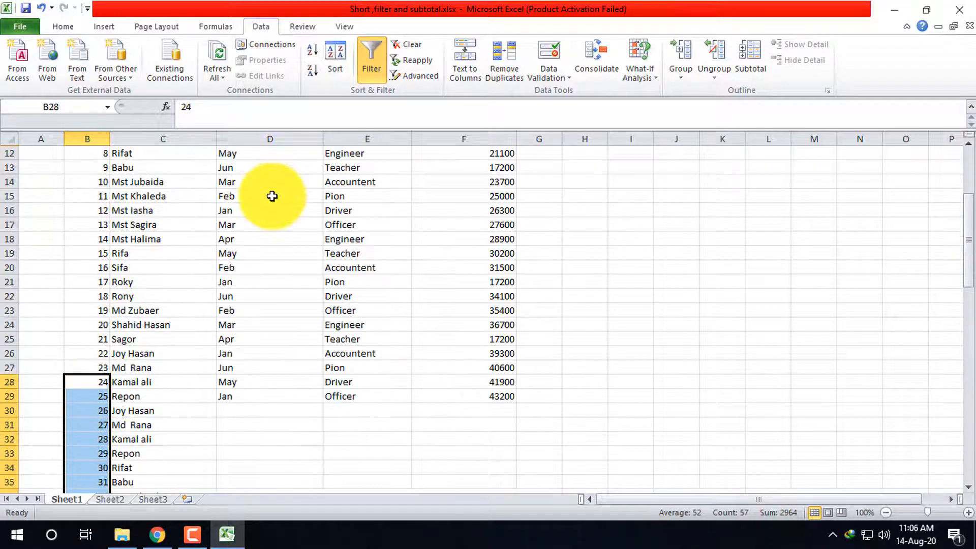
- Copy the months in D21:D29 and paste them directly below, starting at D30
scroll(270, 196, down, 2)
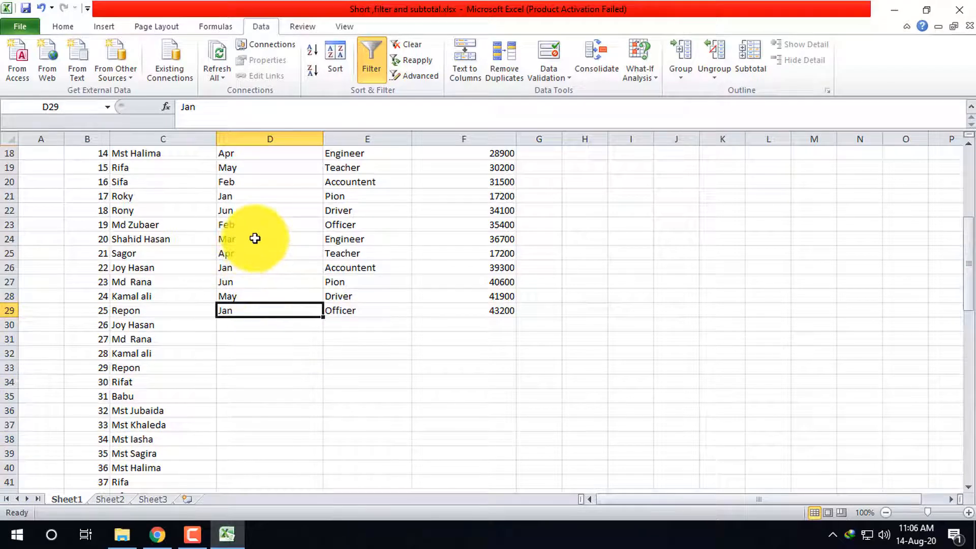
shift+click(251, 198)
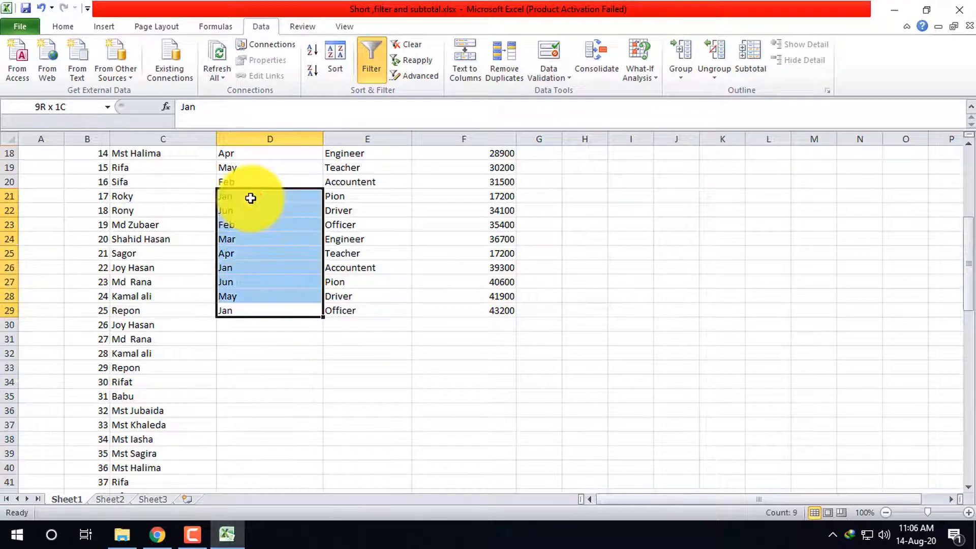
key(ctrl+c)
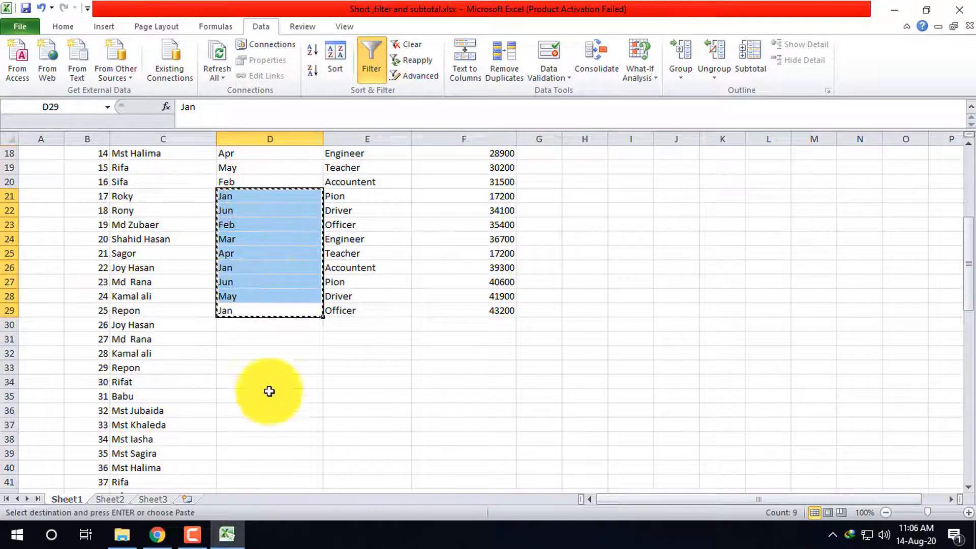
key(ctrl+v)
scroll(285, 367, down, 5)
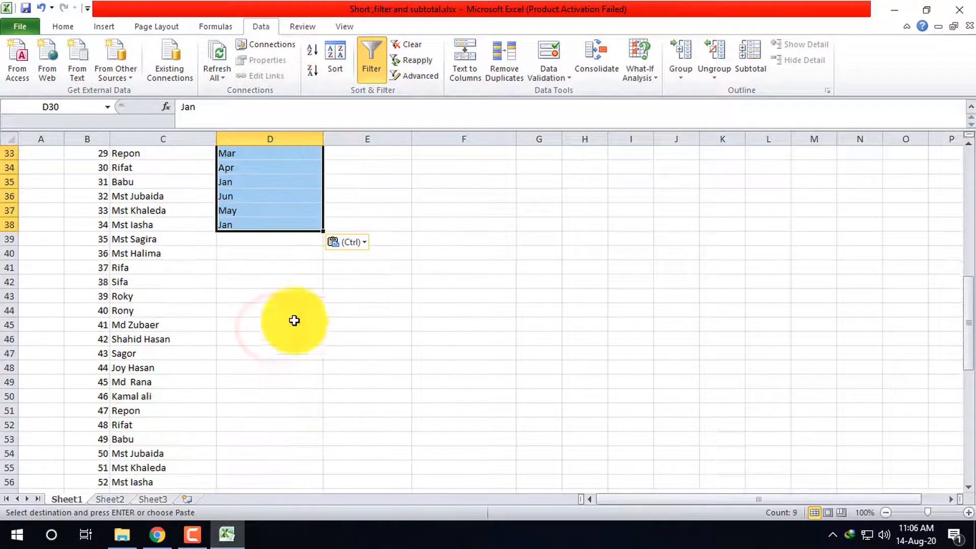
- Copy the month entries in D5:D38 and paste them below at D39 and again at D73
click(282, 250)
scroll(275, 239, up, 4)
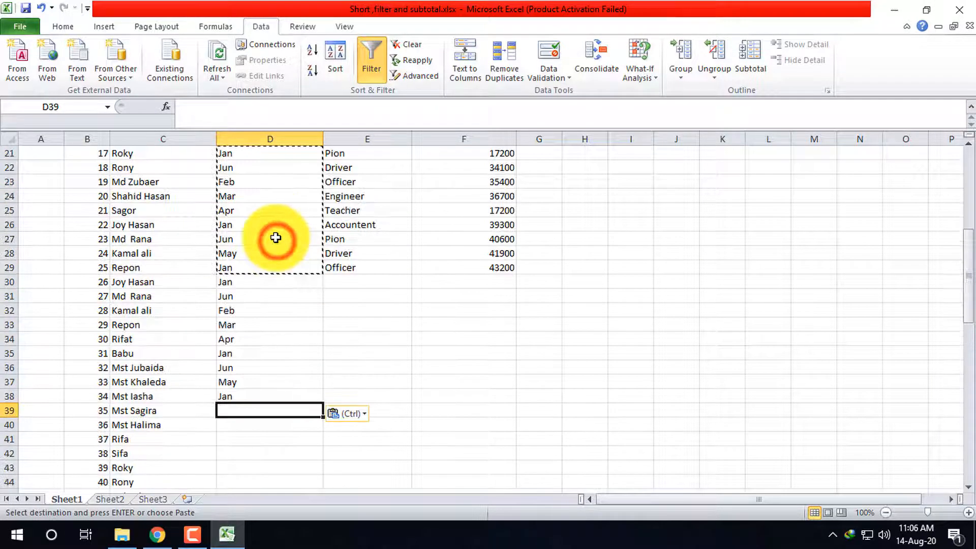
click(270, 396)
scroll(277, 386, up, 6)
scroll(280, 356, up, 1)
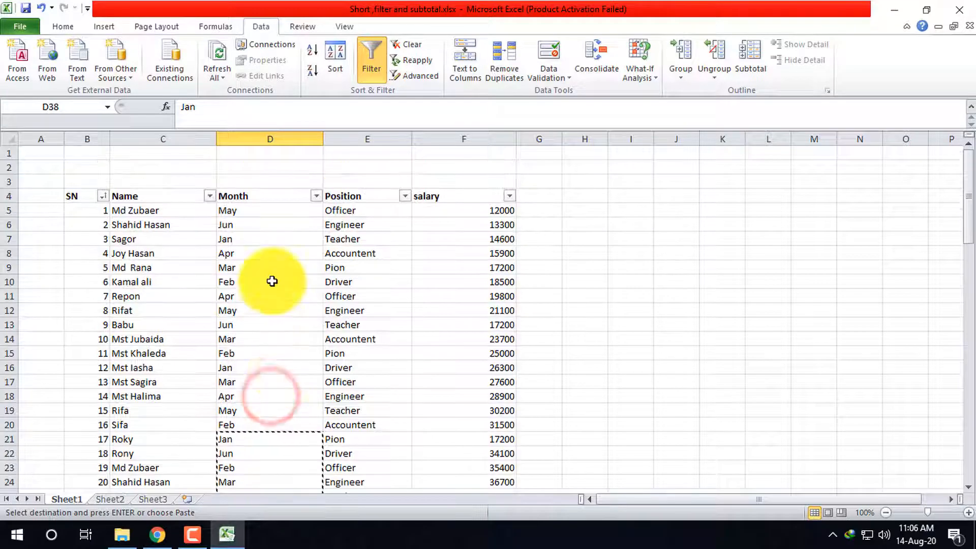
shift+click(258, 215)
scroll(264, 330, down, 10)
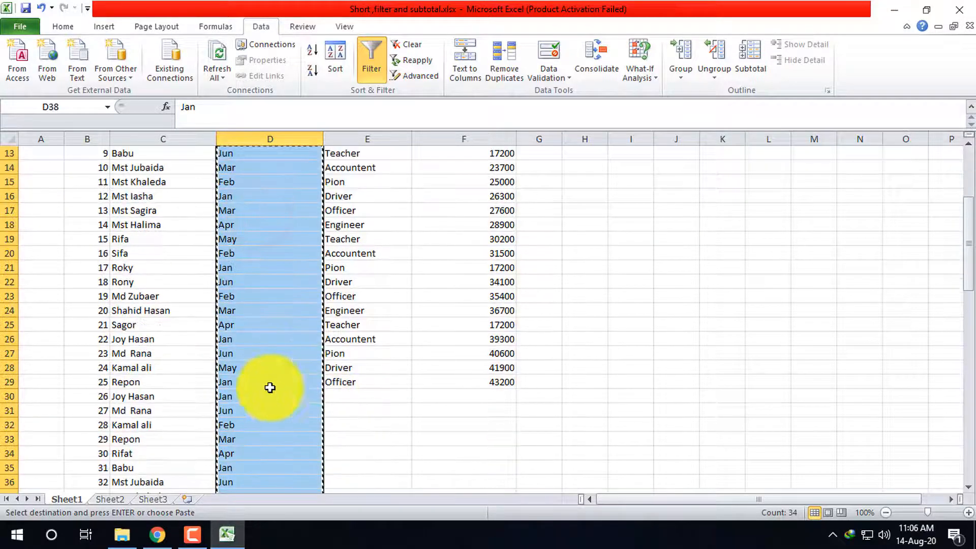
click(257, 268)
key(ctrl+v)
scroll(276, 286, down, 11)
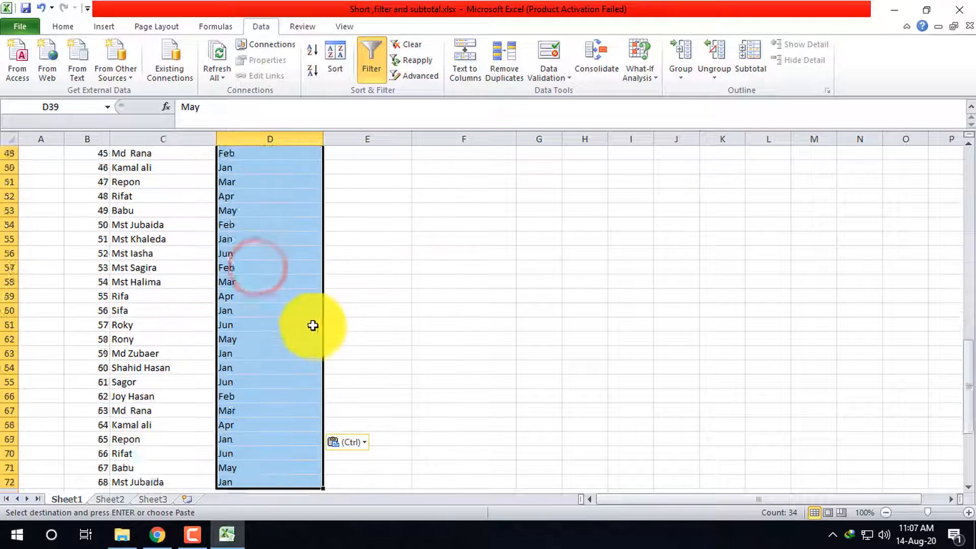
click(263, 284)
key(ctrl+v)
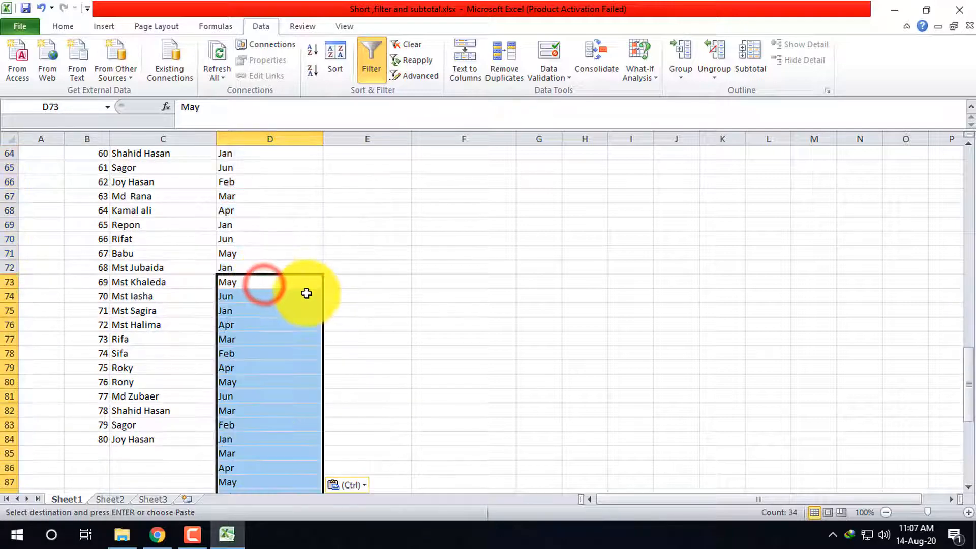
- Delete the surplus months in D85:D106, below the last numbered row of the list
scroll(268, 406, down, 10)
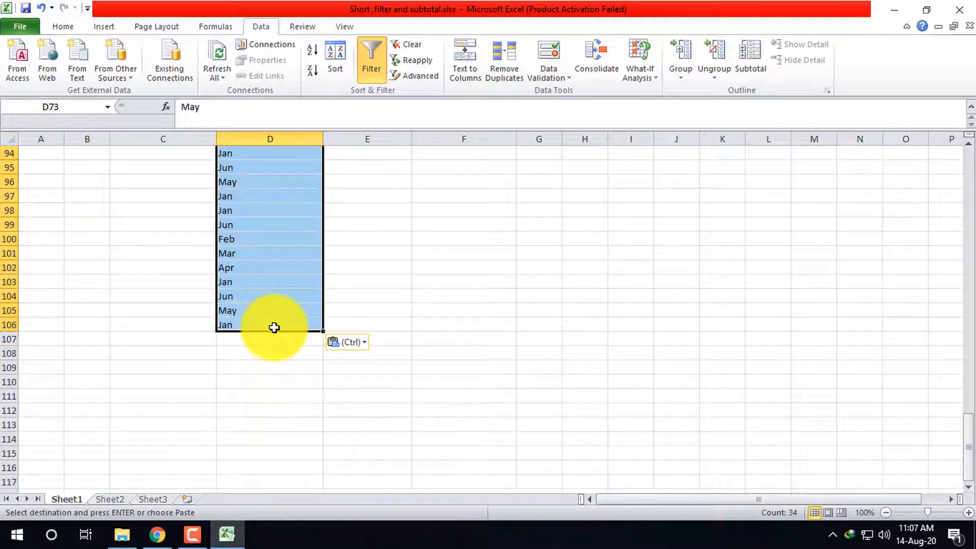
click(274, 328)
scroll(275, 327, up, 5)
shift+click(255, 237)
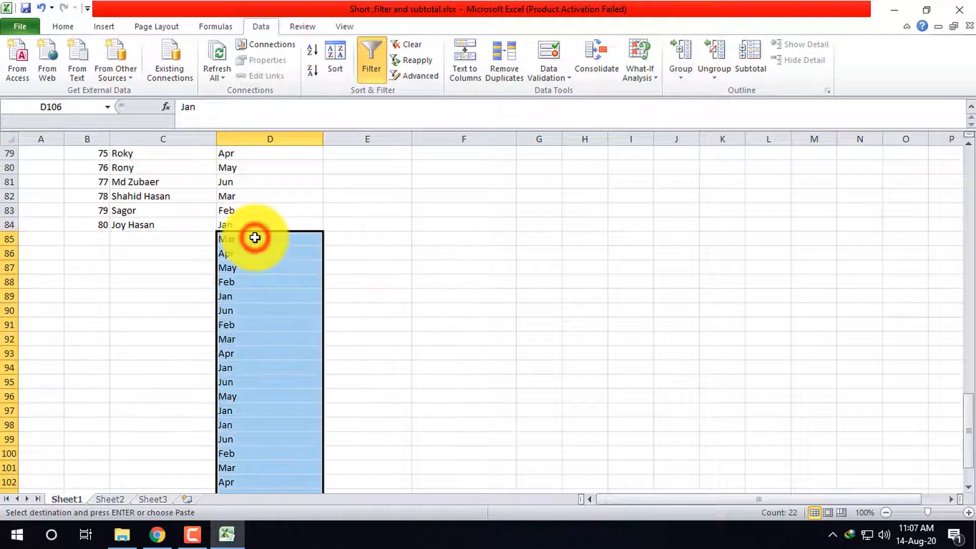
key(Delete)
scroll(264, 246, down, 4)
- Copy the positions in E5:E29 and paste them directly below, starting at E30
scroll(263, 246, up, 16)
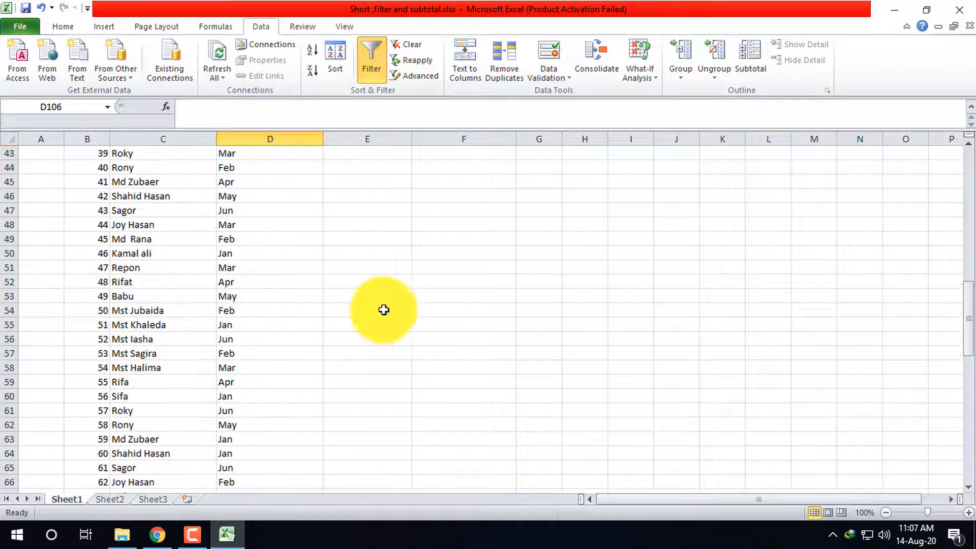
scroll(383, 309, up, 8)
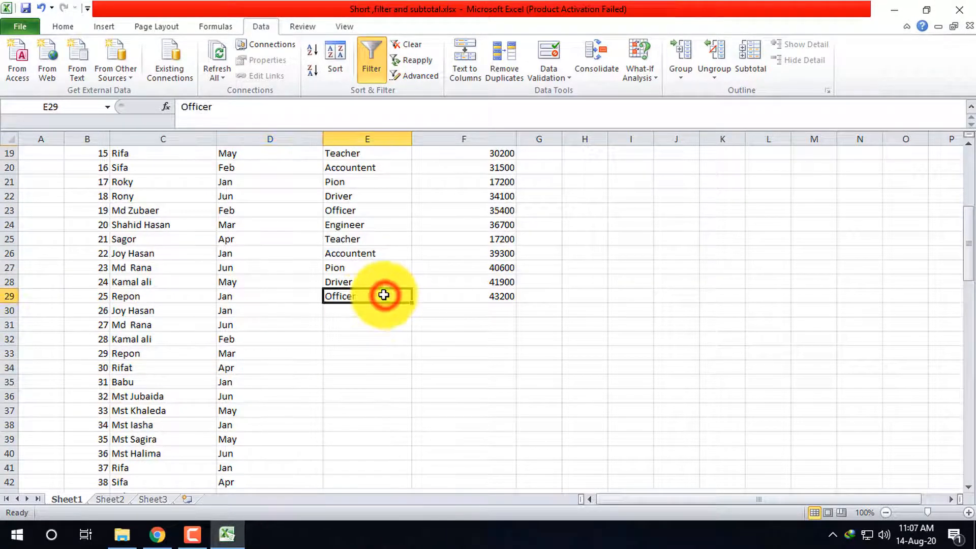
scroll(384, 292, up, 5)
shift+click(360, 167)
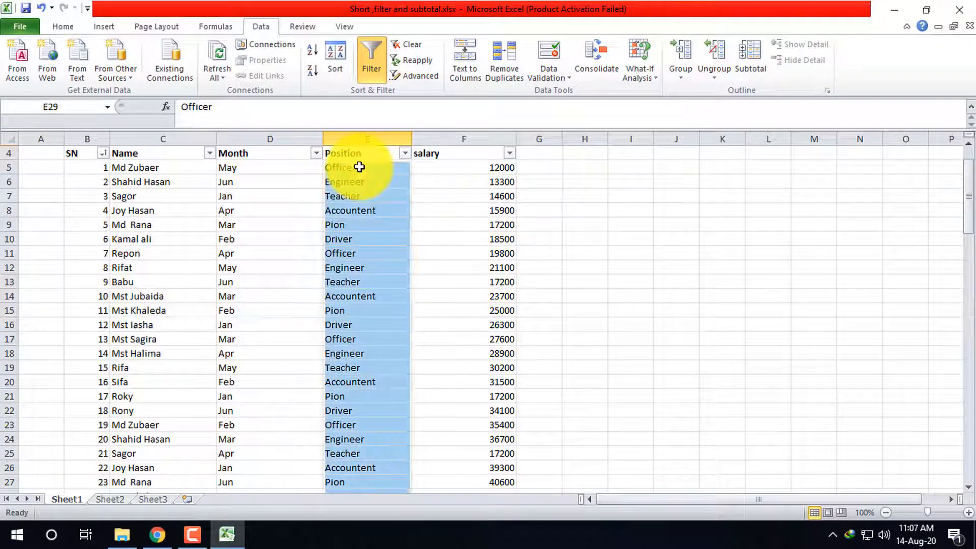
key(ctrl+c)
scroll(382, 316, down, 8)
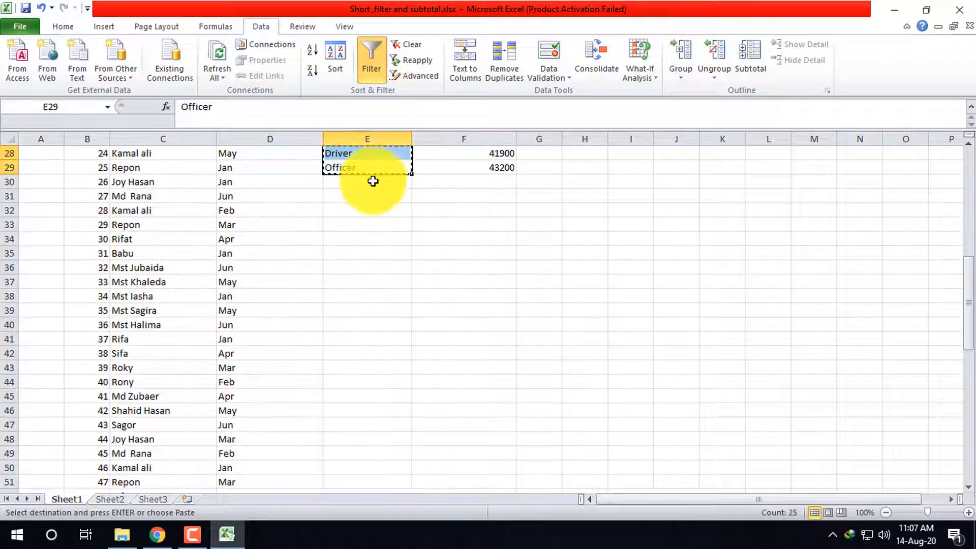
key(ctrl+v)
scroll(376, 325, down, 5)
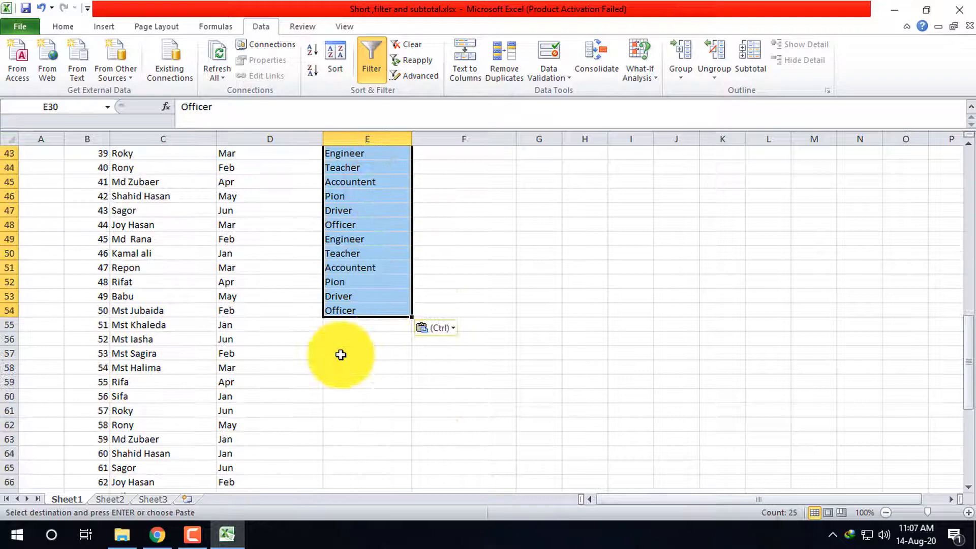
- Paste the copied positions again at E55 and at E80
click(377, 324)
key(ctrl+v)
scroll(376, 325, down, 11)
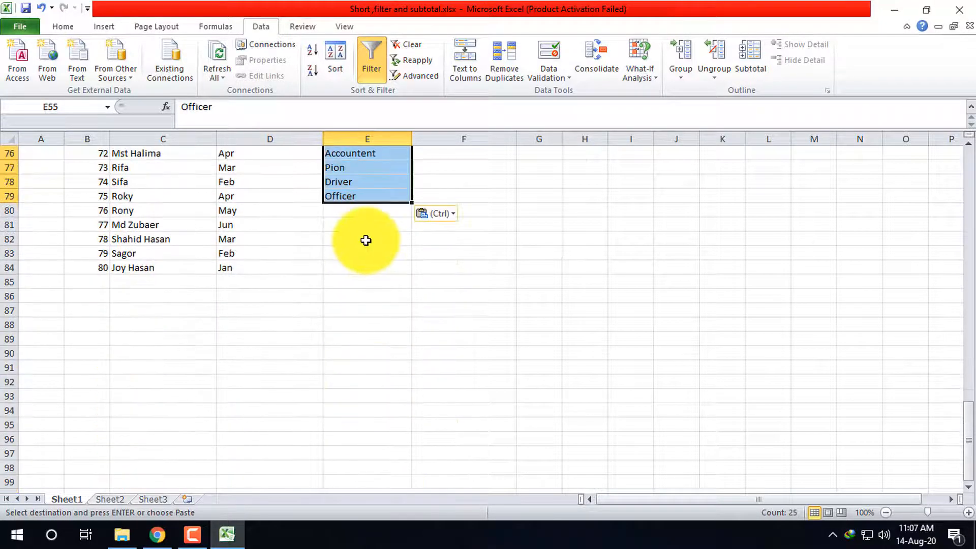
click(362, 212)
key(ctrl+v)
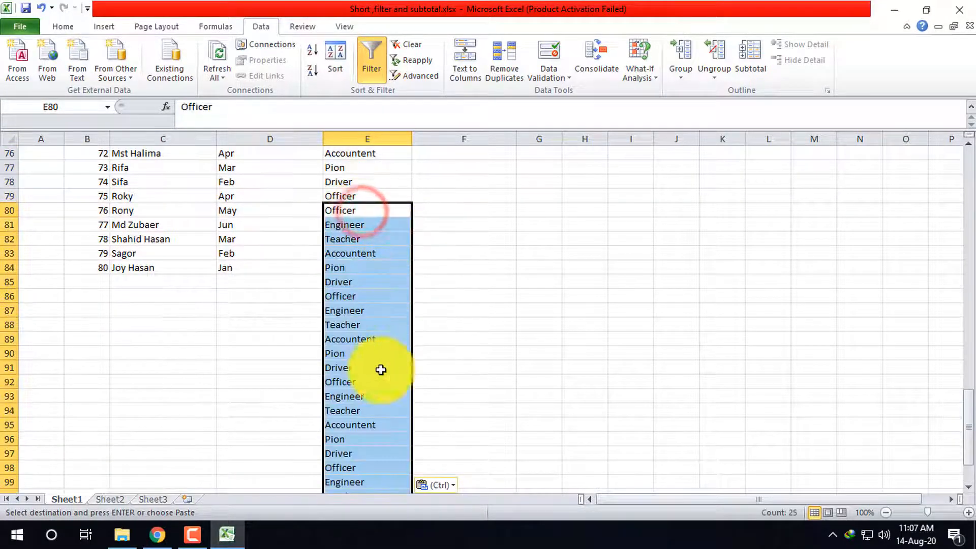
- Delete the surplus positions in E85:E104, below the last numbered row of the list
click(359, 281)
scroll(377, 391, down, 5)
drag(359, 282, 373, 344)
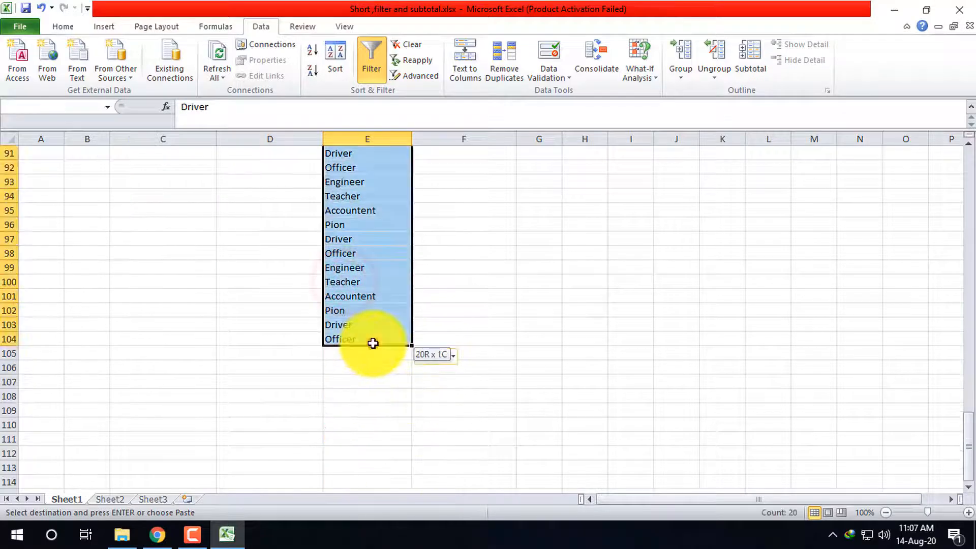
key(Delete)
- Continue the salary series from F28:F29 down through the last record and delete the surplus values in F85:F86
scroll(457, 315, up, 20)
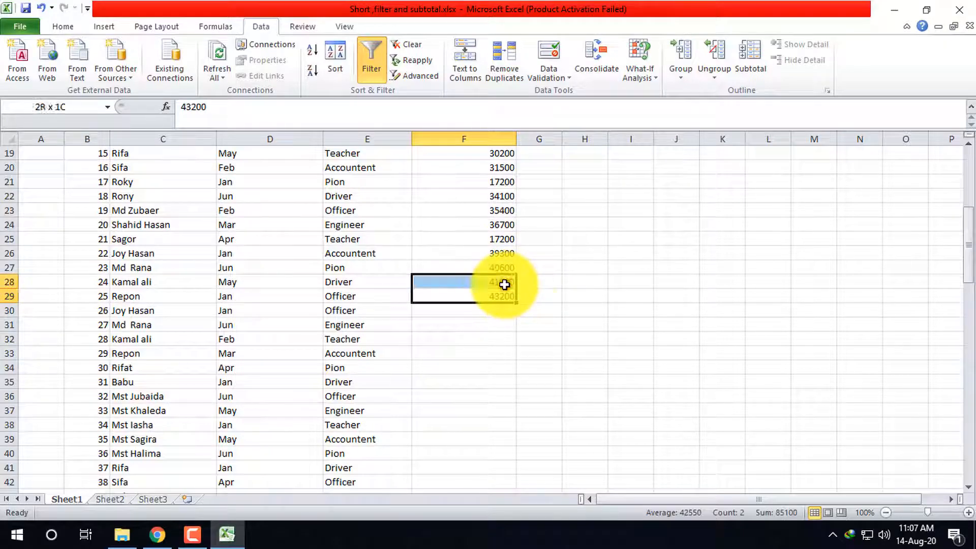
drag(504, 285, 528, 514)
click(506, 466)
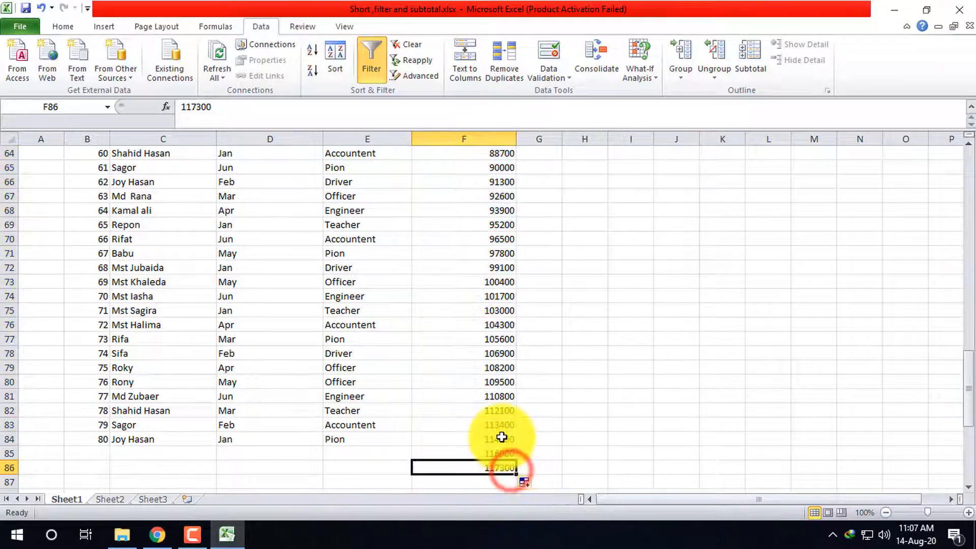
mouse_move(503, 466)
mouse_down()
mouse_move(505, 445)
mouse_move(501, 453)
mouse_up()
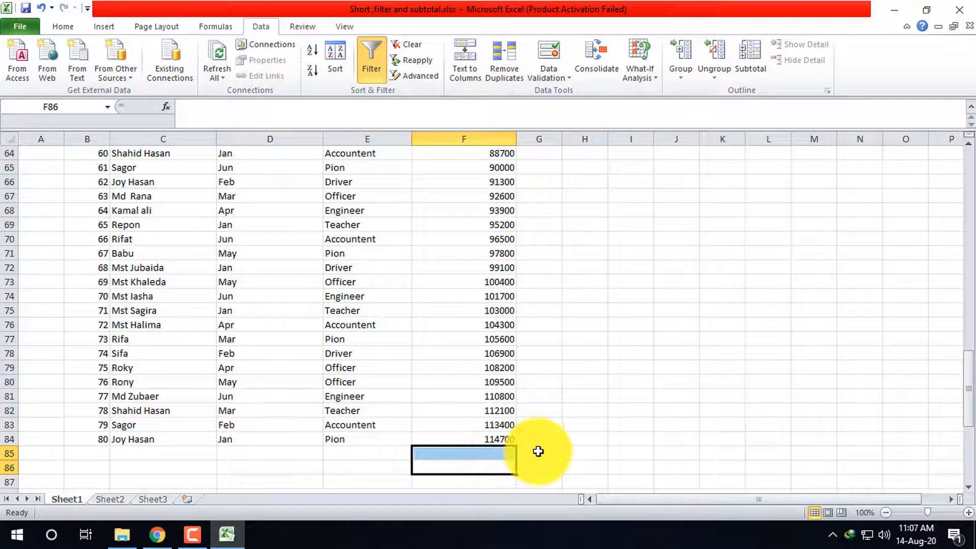
click(538, 452)
scroll(554, 361, up, 5)
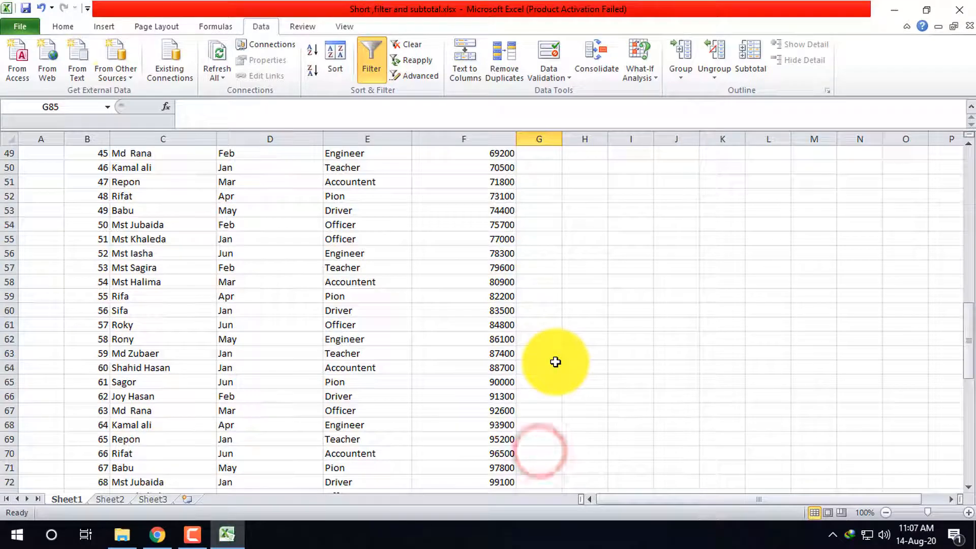
- Create a PivotTable from the salary list in Sheet1 B4:F84 on a new worksheet
click(102, 26)
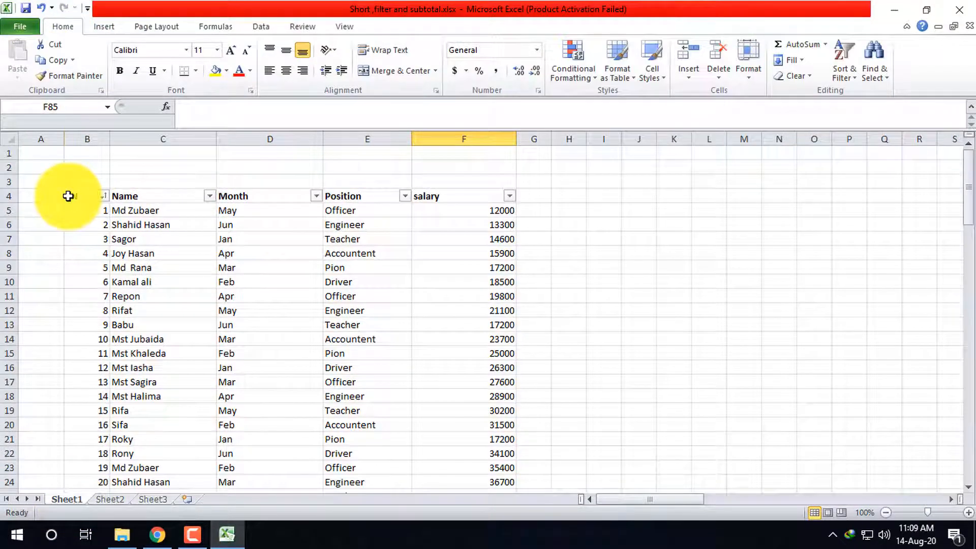
click(67, 197)
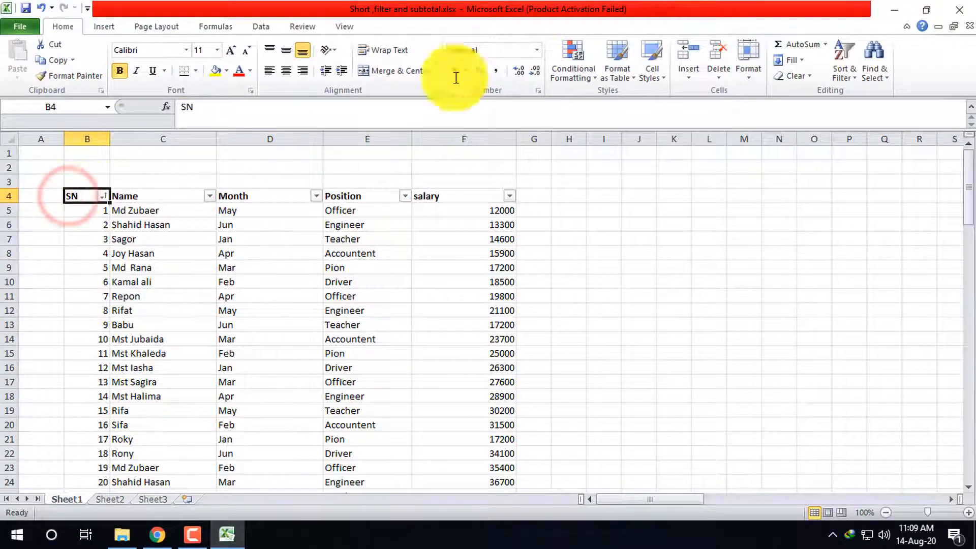
click(99, 26)
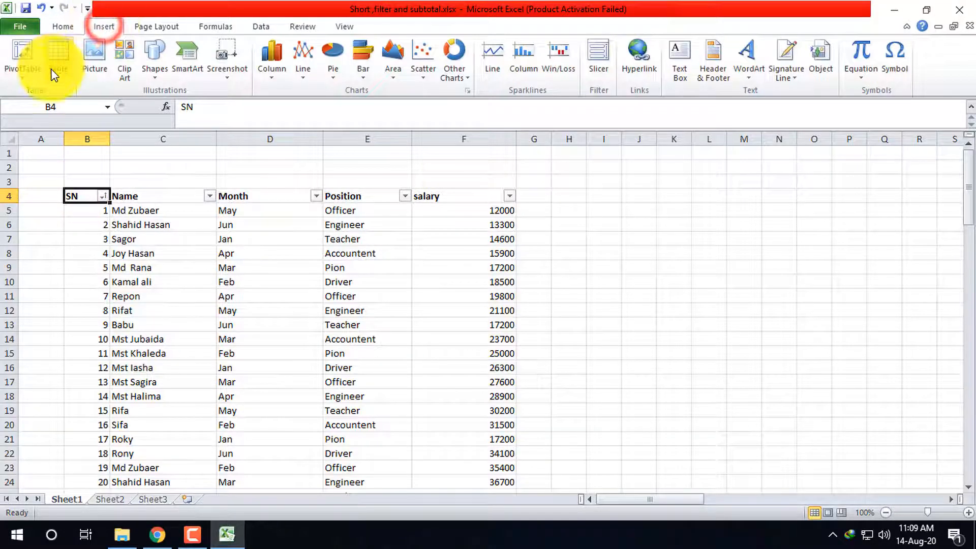
click(23, 61)
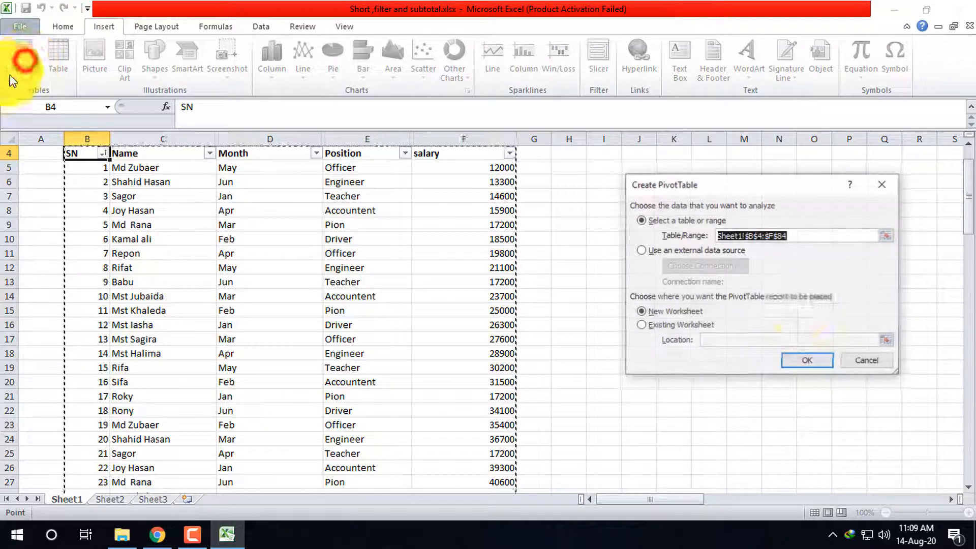
click(813, 361)
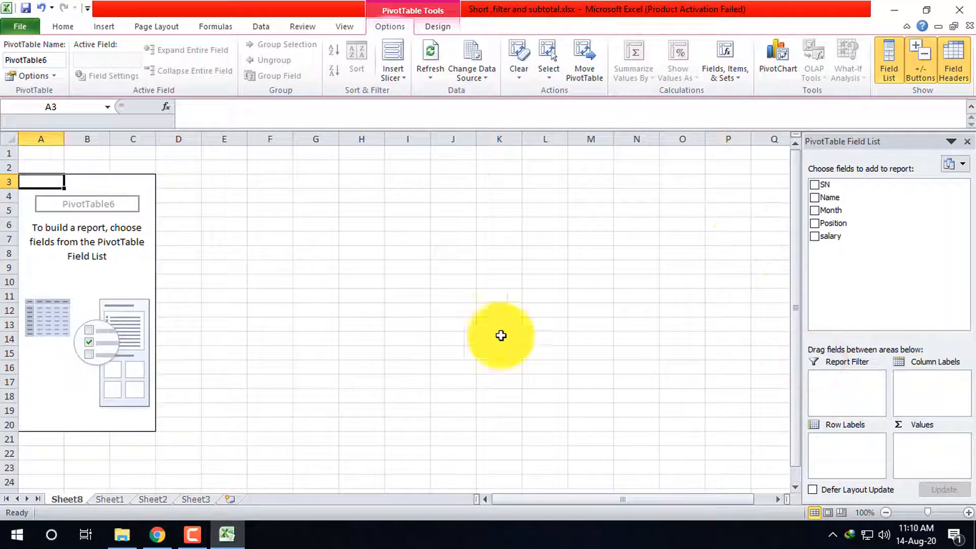
- Lay out the PivotTable with Name as row labels, salary as values, Position as report filter and Month as column labels
drag(830, 197, 850, 442)
drag(830, 236, 940, 451)
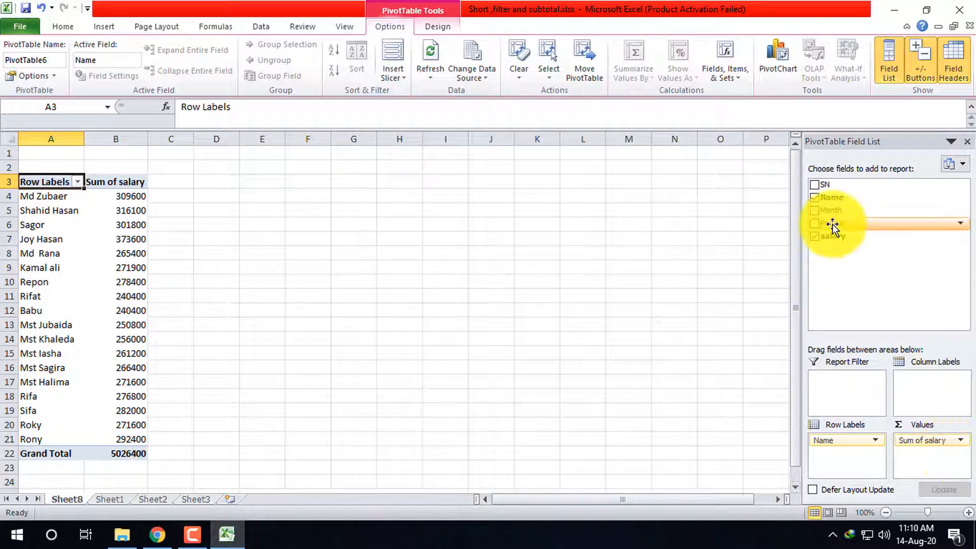
drag(833, 224, 850, 382)
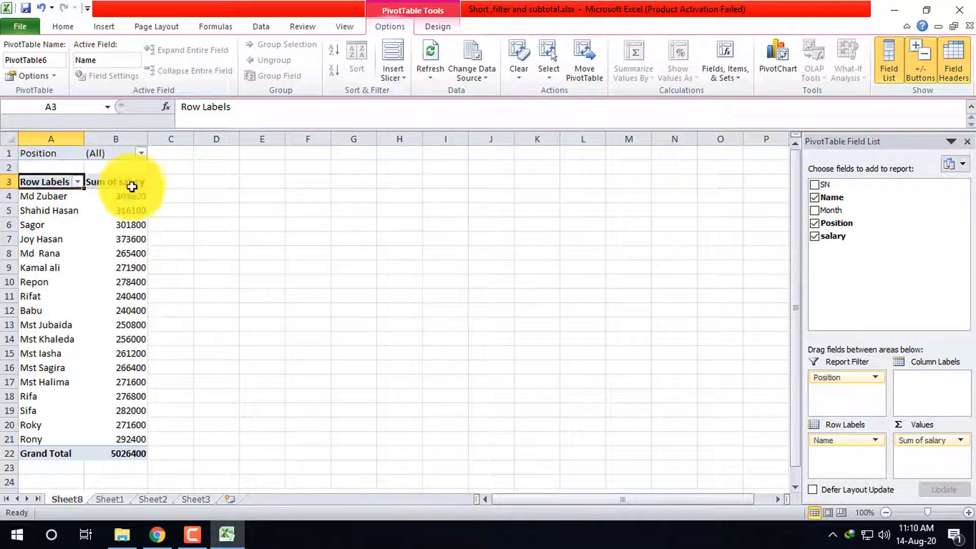
drag(832, 210, 917, 383)
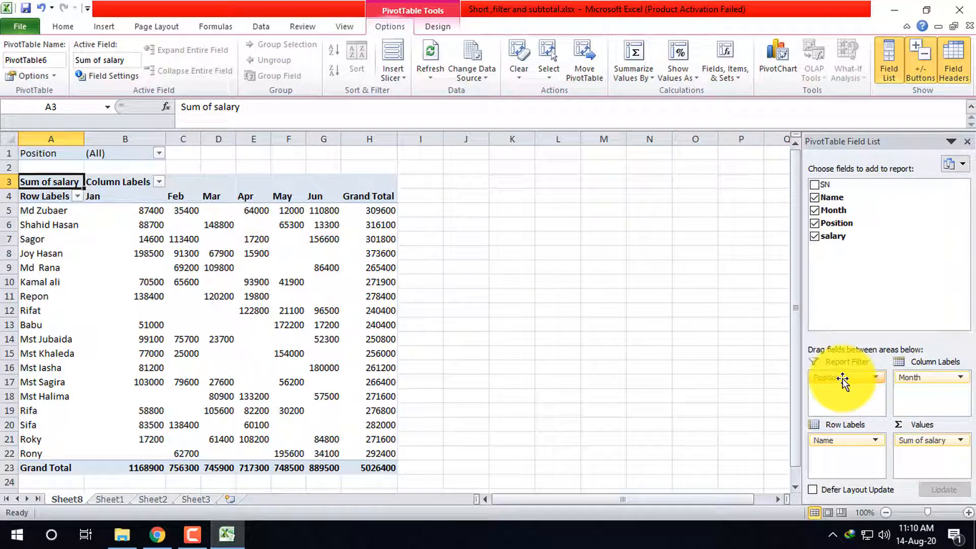
- Move the Month field under Name in the row labels, review the report, and return Month to the column labels
drag(924, 377, 867, 456)
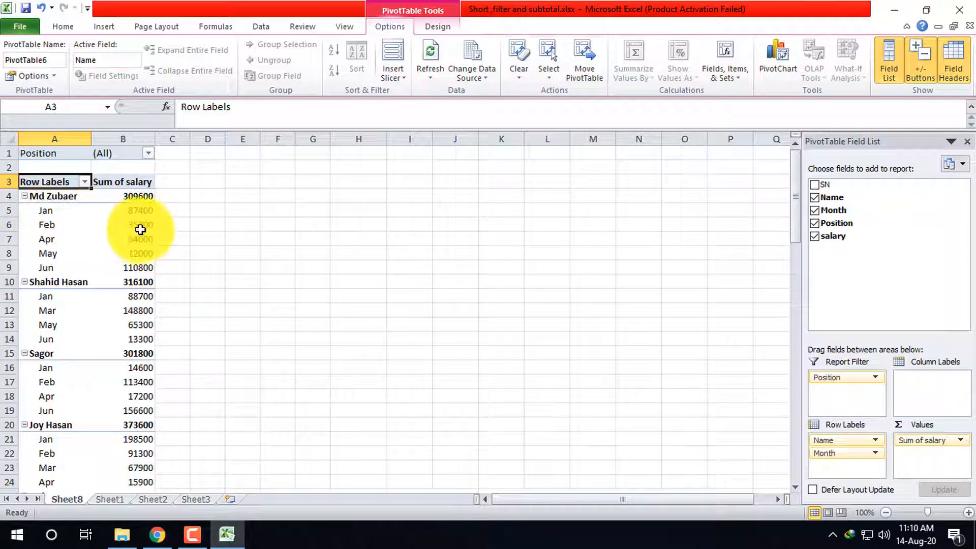
scroll(123, 287, down, 5)
scroll(123, 286, down, 6)
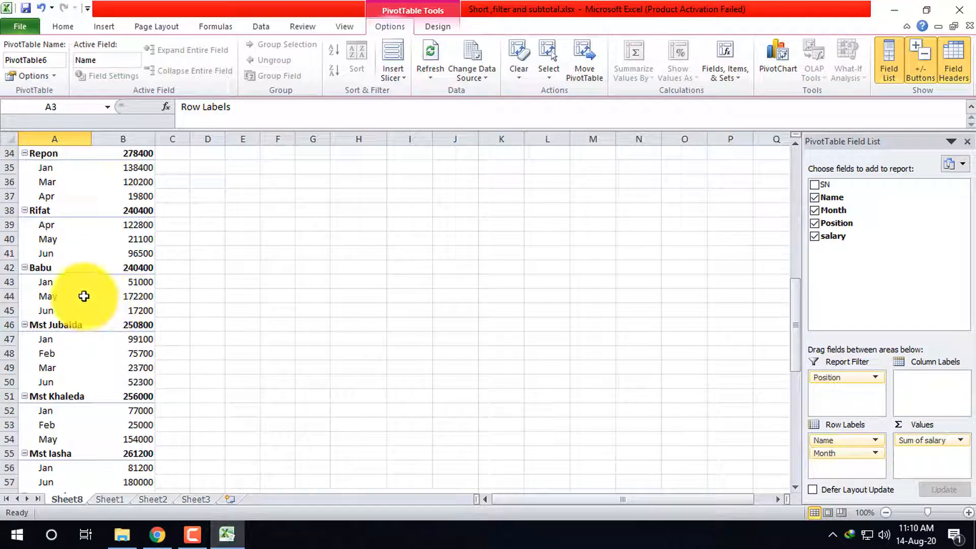
scroll(102, 259, up, 8)
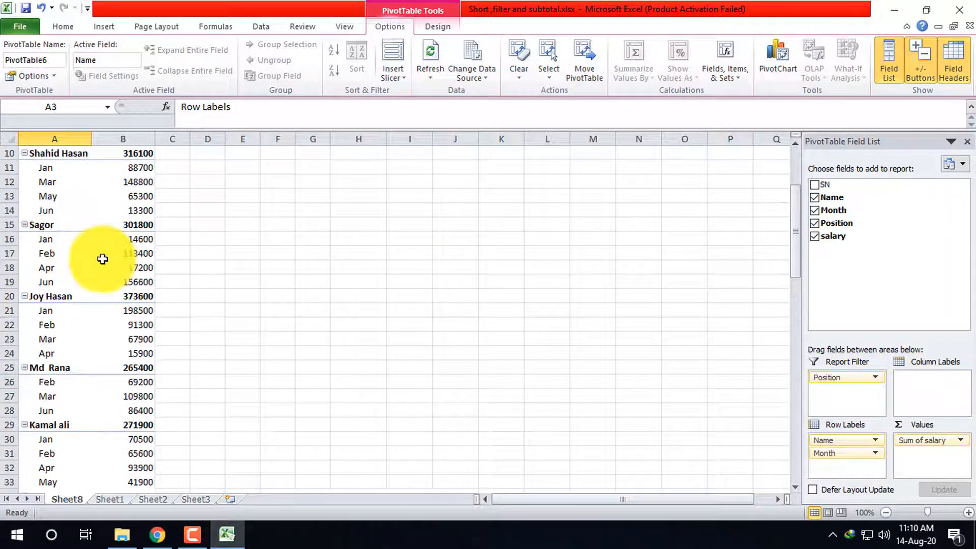
scroll(72, 303, down, 15)
scroll(88, 302, down, 6)
scroll(93, 311, up, 20)
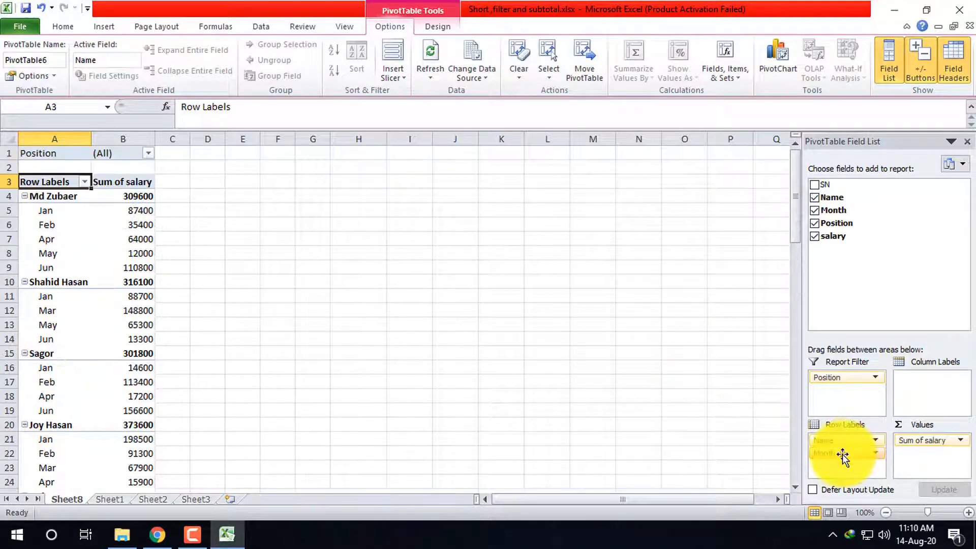
drag(843, 455, 921, 383)
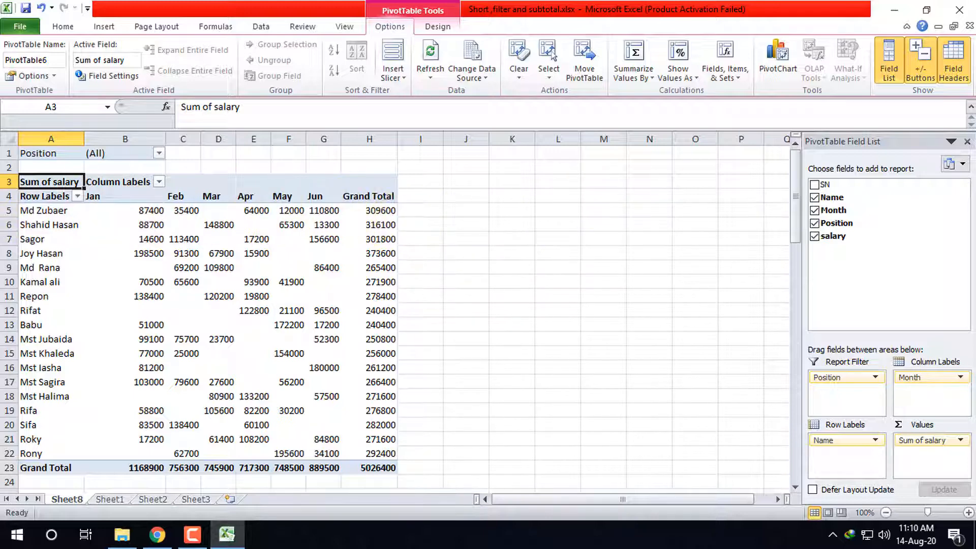
- Move the Month field into the report filter below Position and filter the report to Jan
click(850, 377)
drag(913, 377, 838, 394)
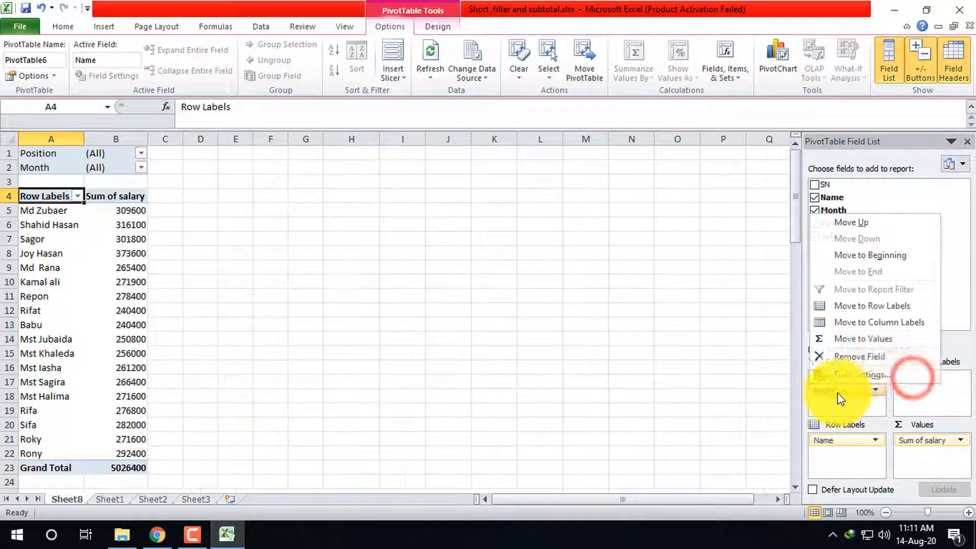
click(141, 166)
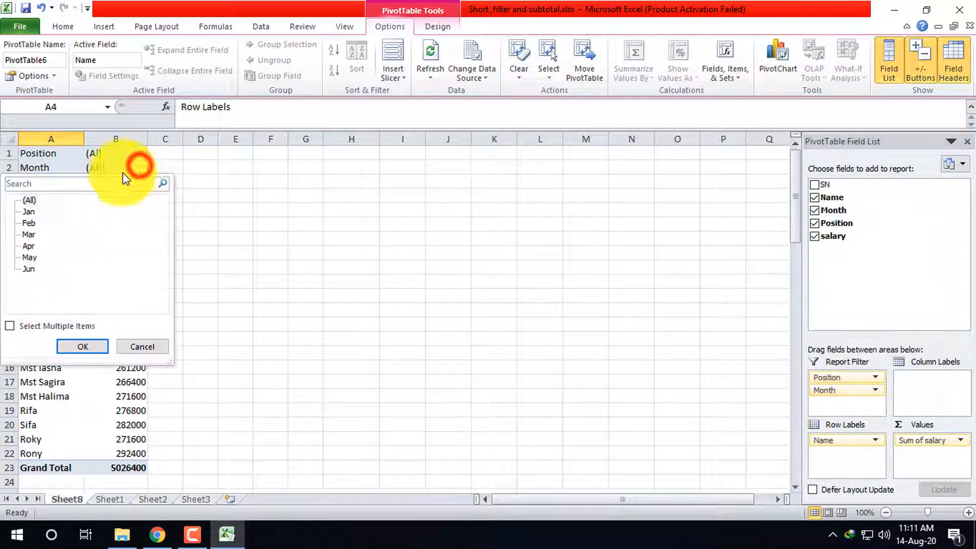
click(82, 347)
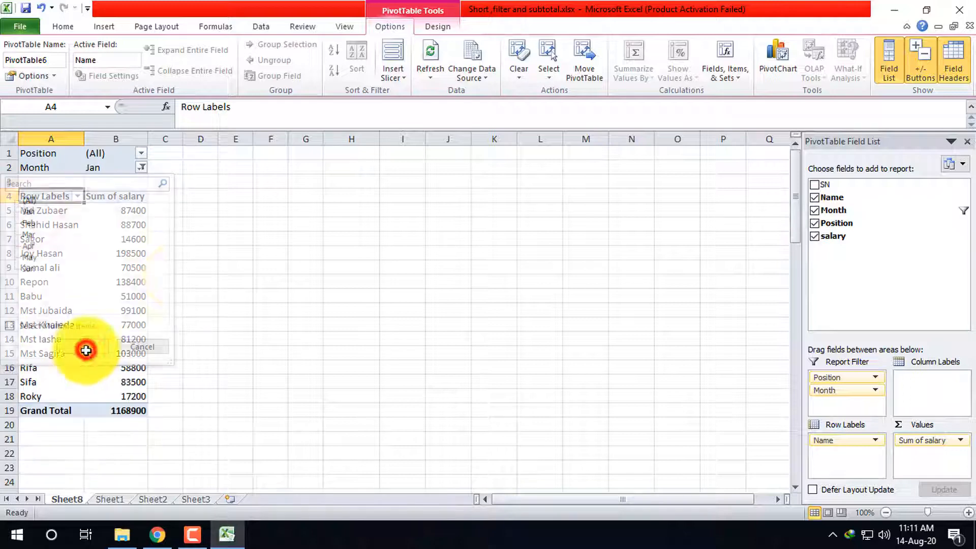
- Switch the Month report filter to Feb and then to Mar
click(140, 168)
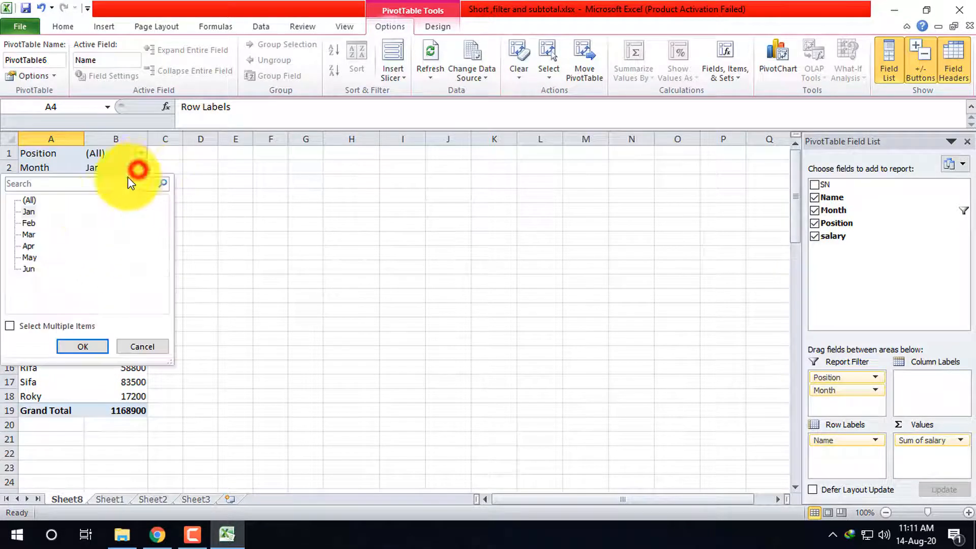
click(82, 346)
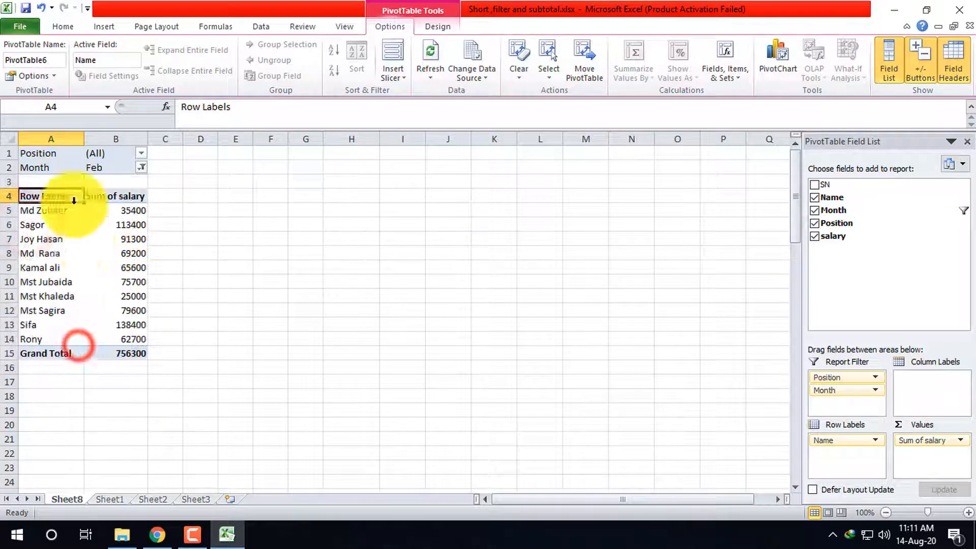
click(140, 169)
click(29, 235)
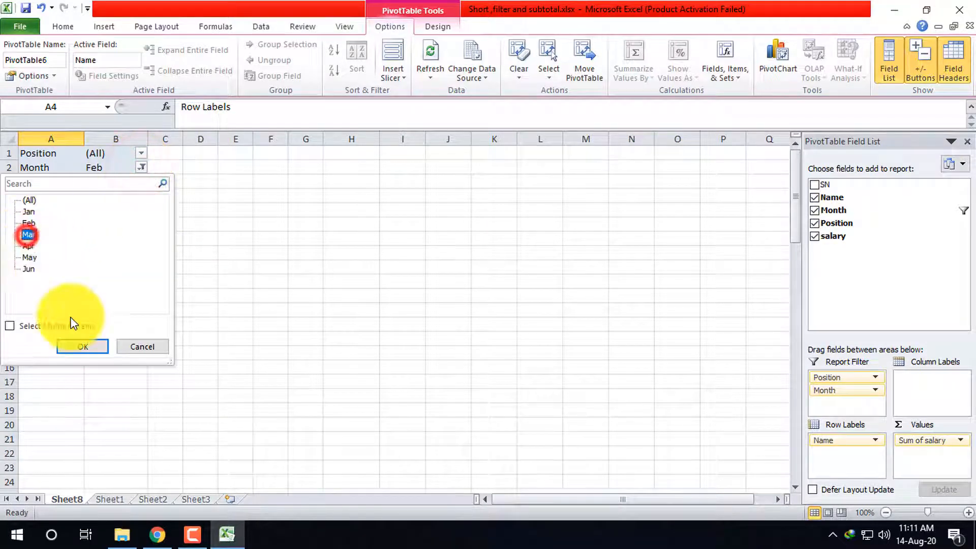
click(78, 346)
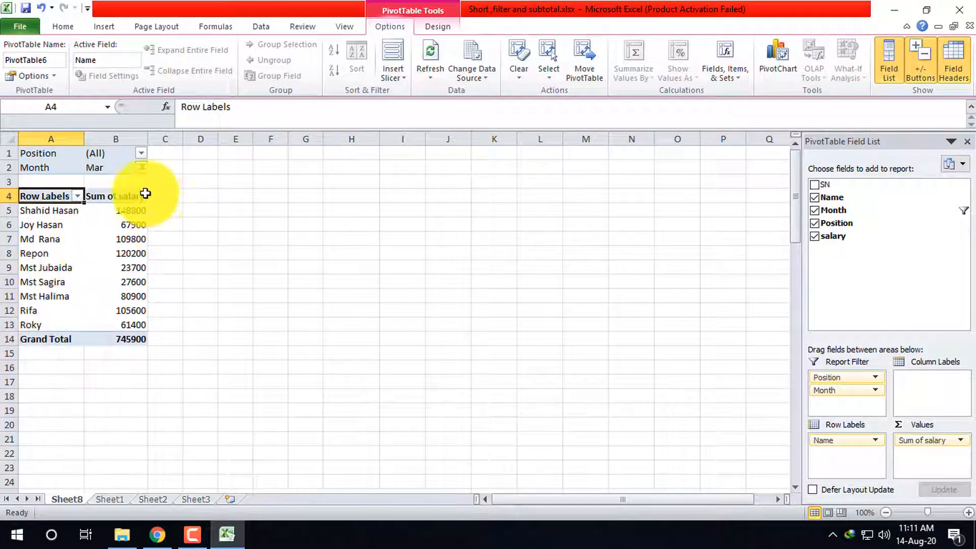
- Check the available items in the Position report filter and filter the report's Month to Apr
click(142, 154)
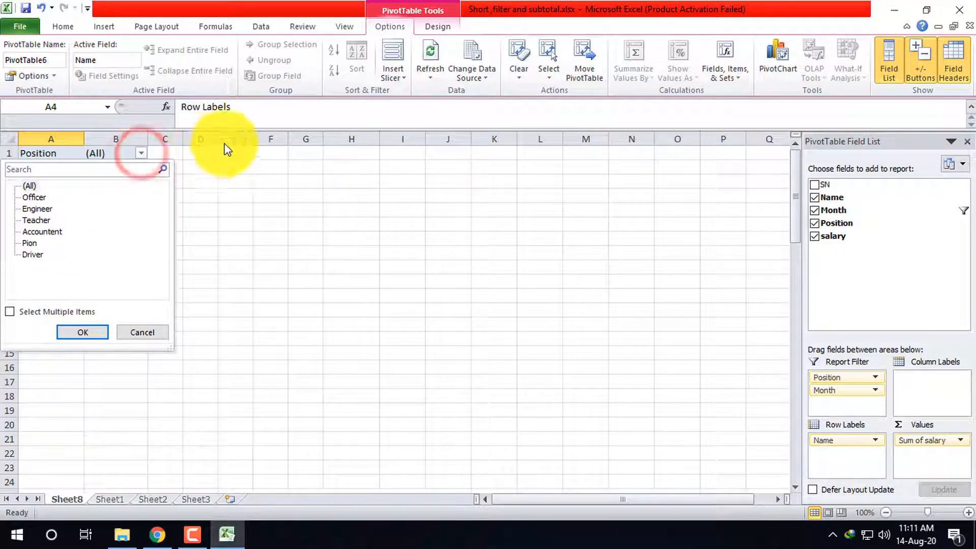
click(147, 138)
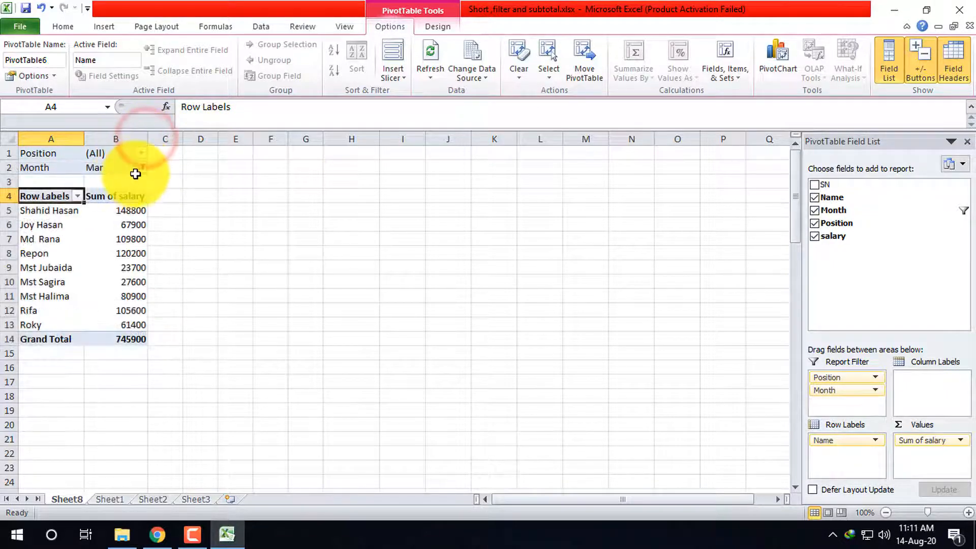
click(142, 168)
click(32, 247)
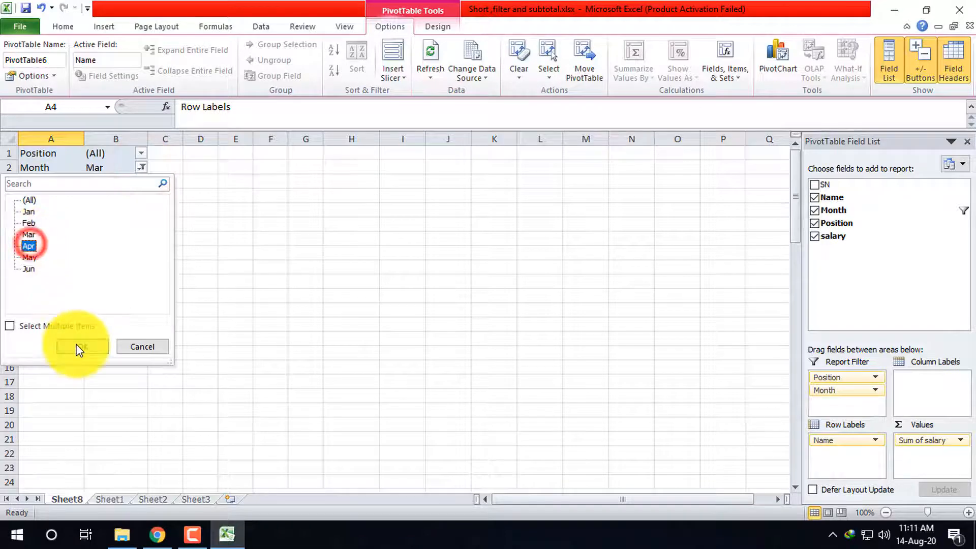
click(81, 345)
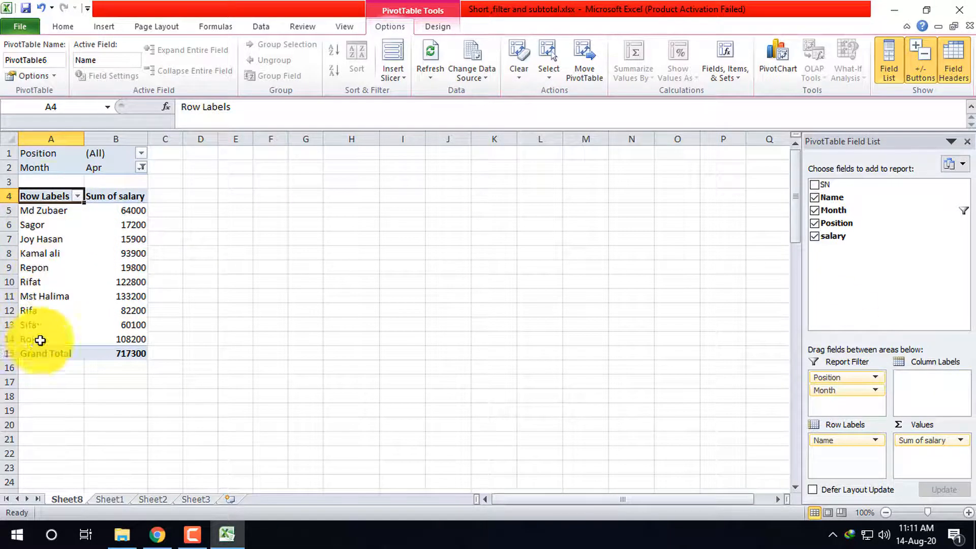
- Switch the Month report filter to May and then to Jun
click(141, 167)
click(30, 257)
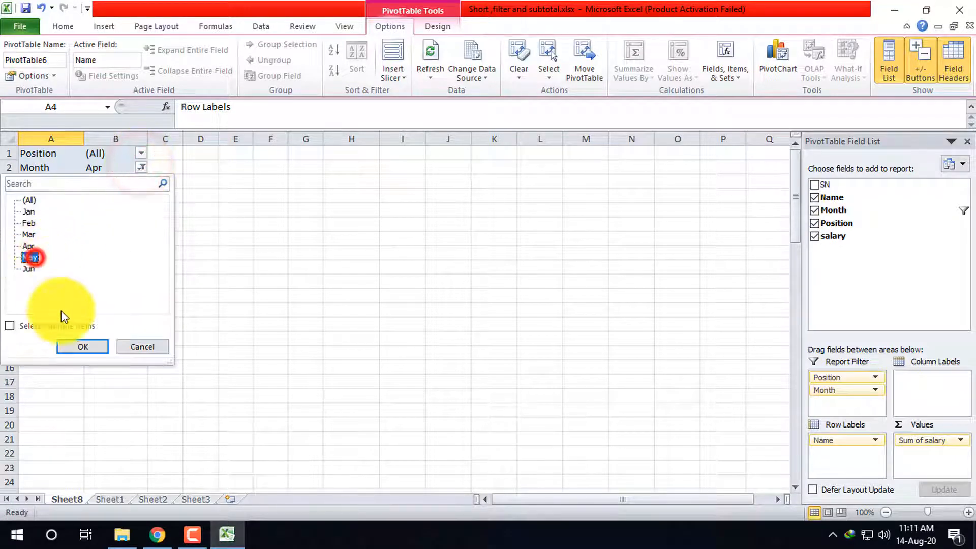
click(81, 348)
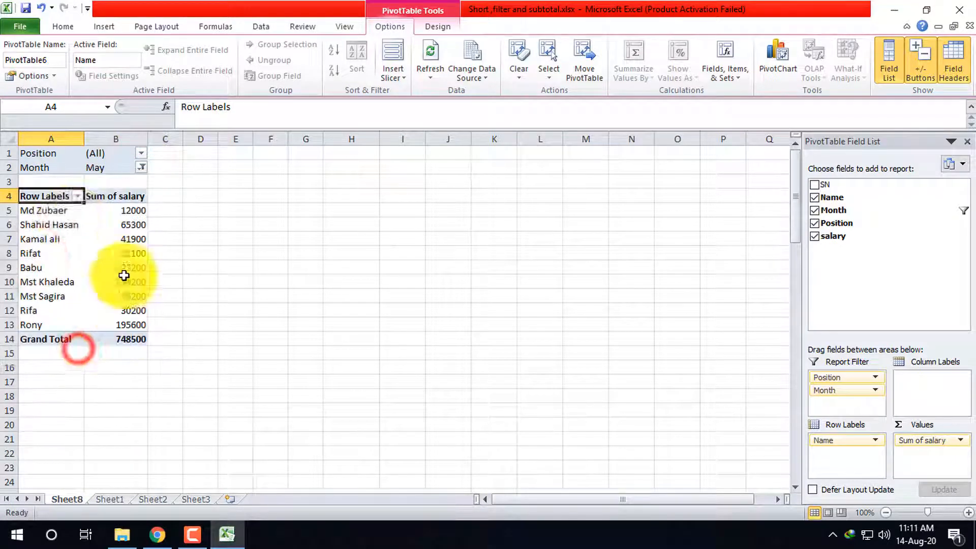
click(142, 168)
click(28, 269)
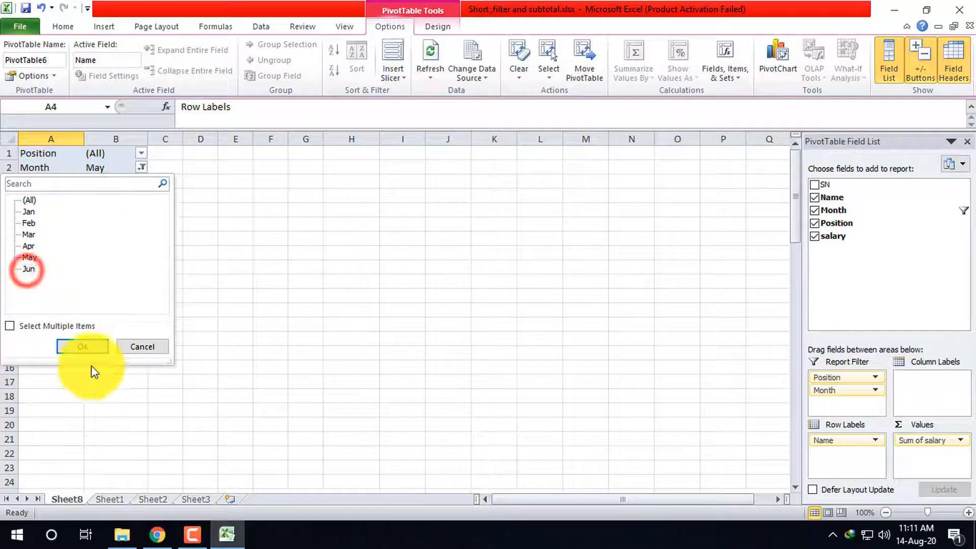
click(82, 346)
- Filter the PivotTable to the Officer position and set the Month report filter to Feb
click(142, 151)
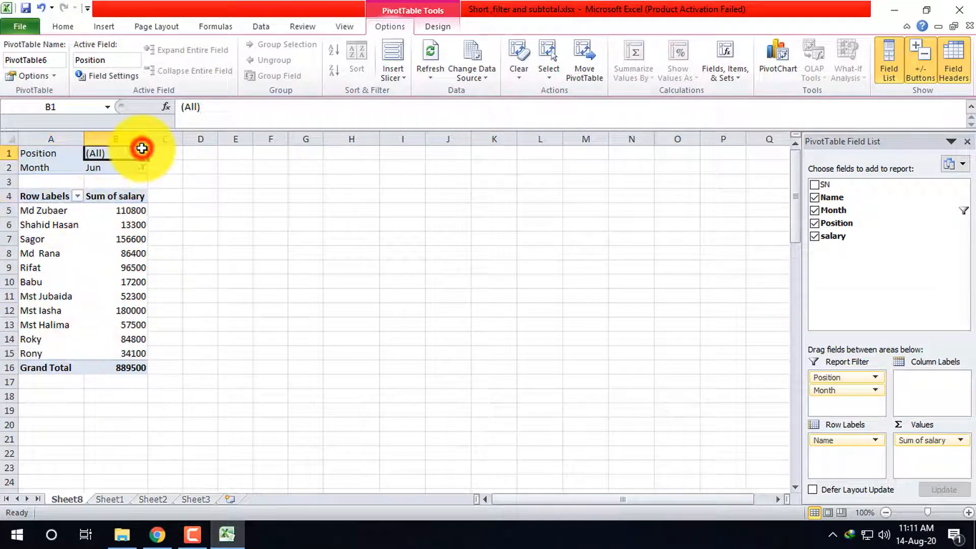
click(43, 200)
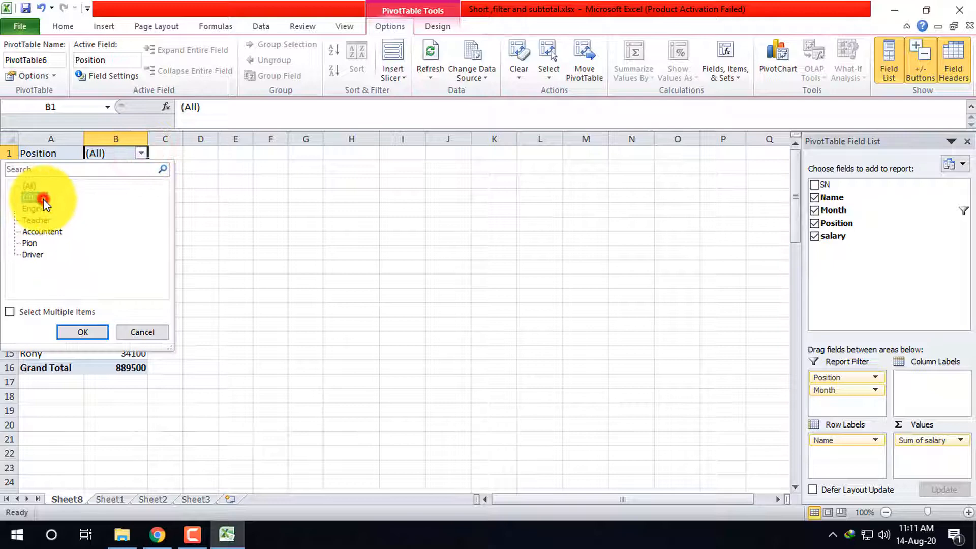
click(84, 334)
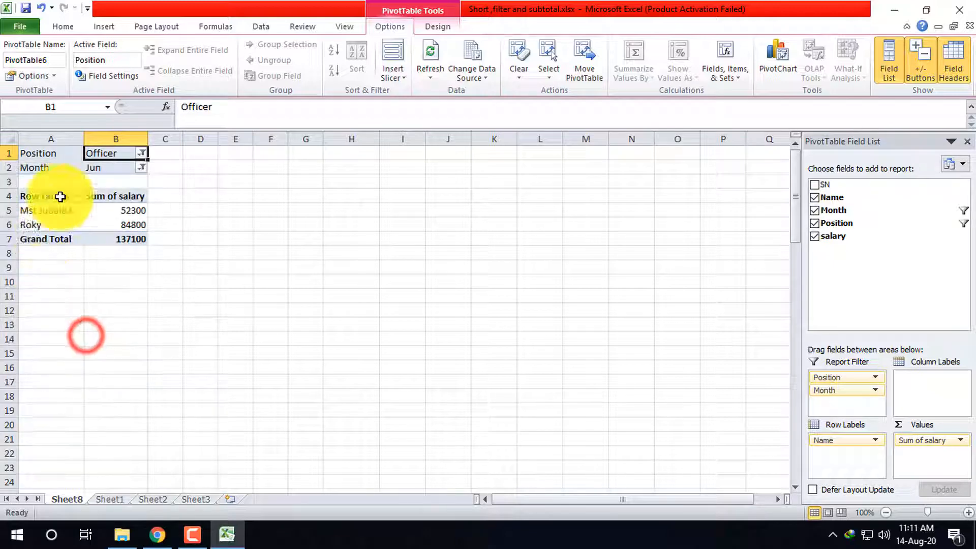
click(141, 167)
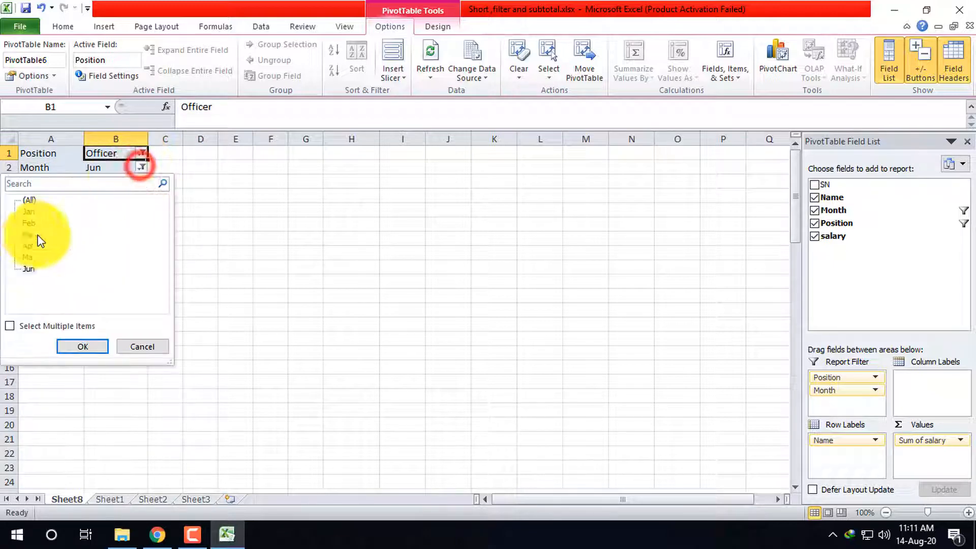
click(77, 344)
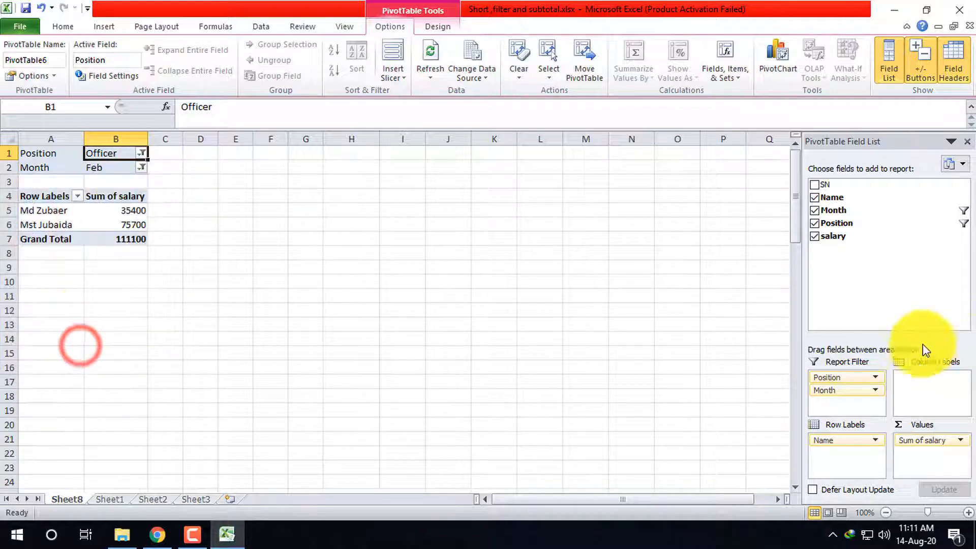
- Move the Month field from the report filter to the column labels
drag(837, 395, 941, 382)
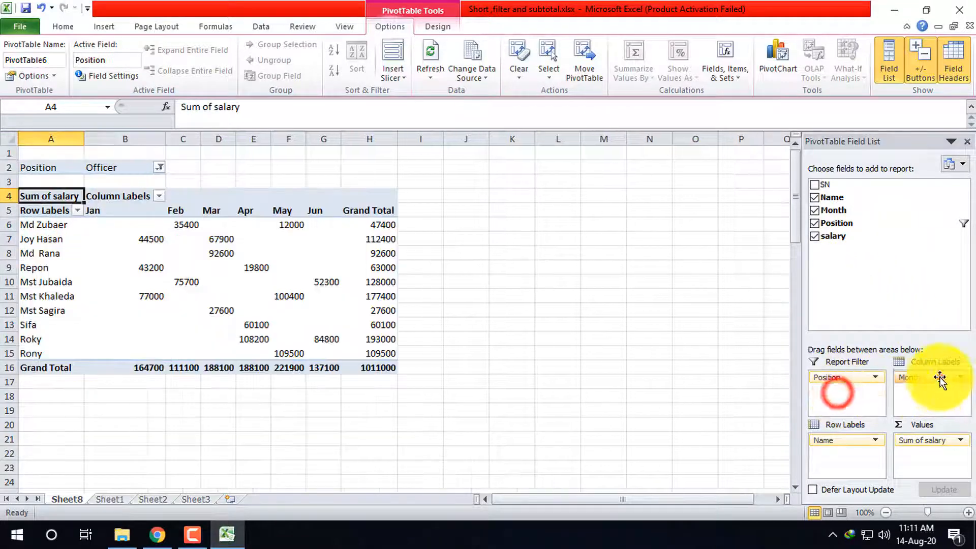
click(938, 378)
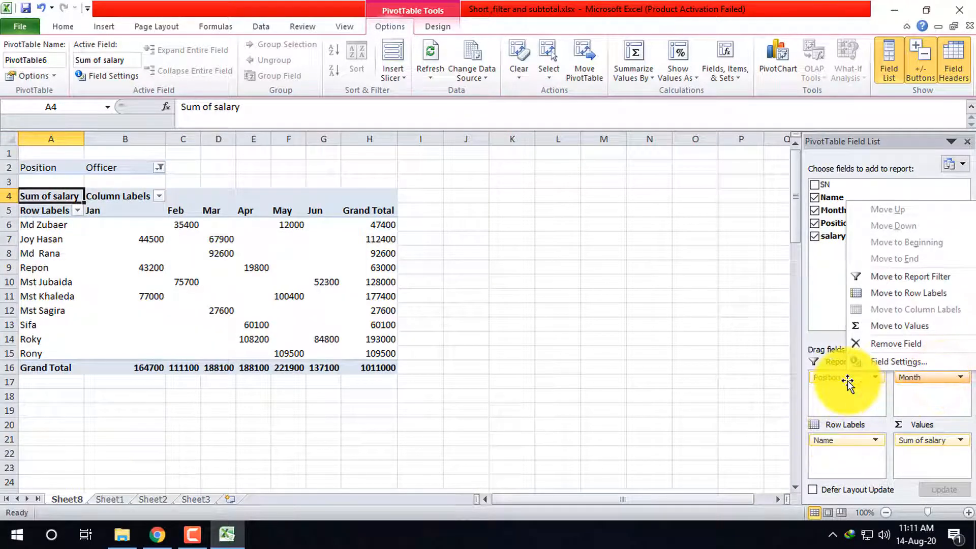
drag(847, 384, 115, 220)
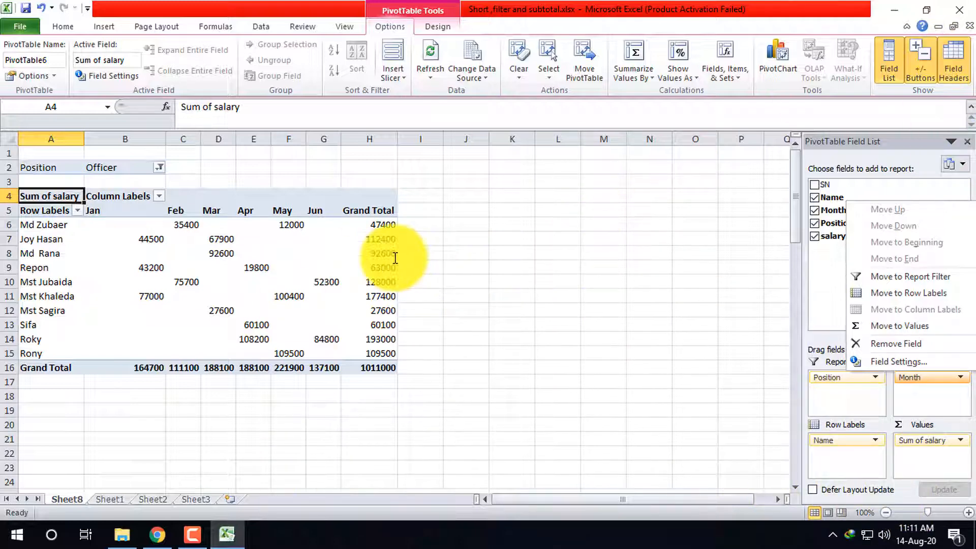
click(464, 225)
- Reapply the Officer item in the Position report filter, and switch the filter to Engineer
click(154, 170)
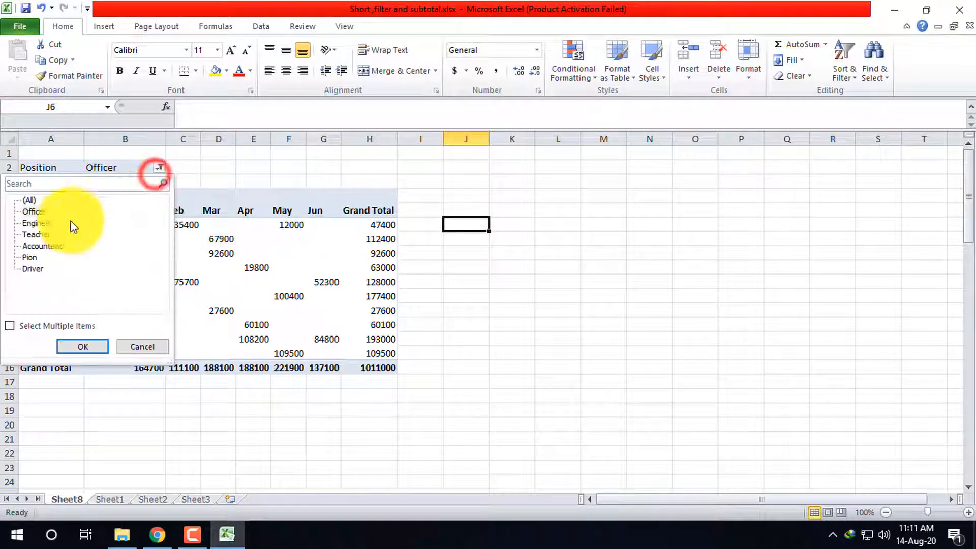
click(34, 211)
click(81, 346)
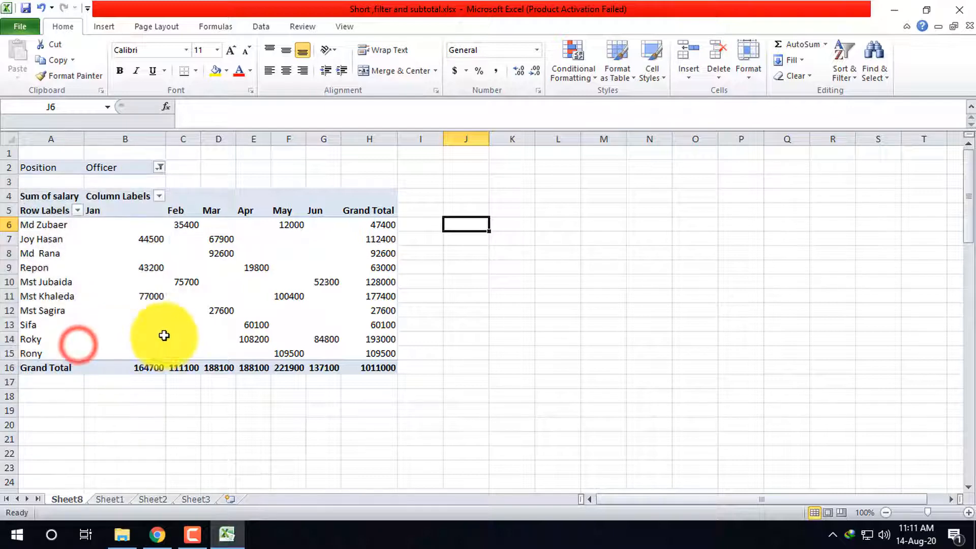
click(162, 168)
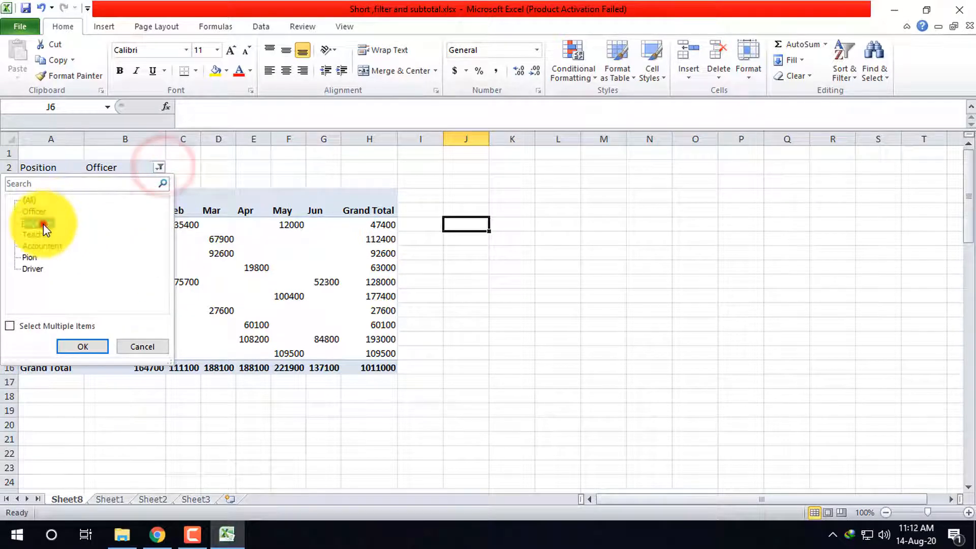
click(82, 346)
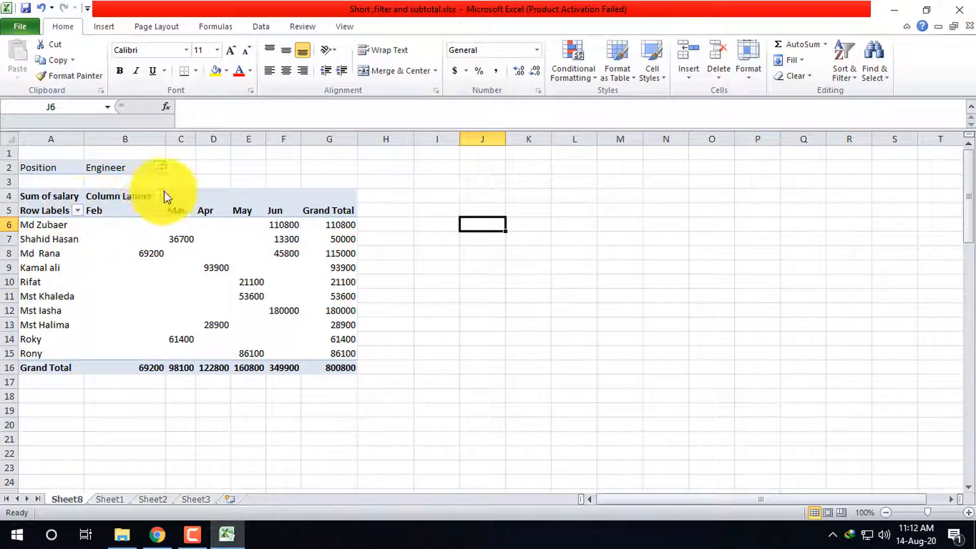
- Look through the row and column label filter options, and reset the Position report filter to (All)
click(80, 210)
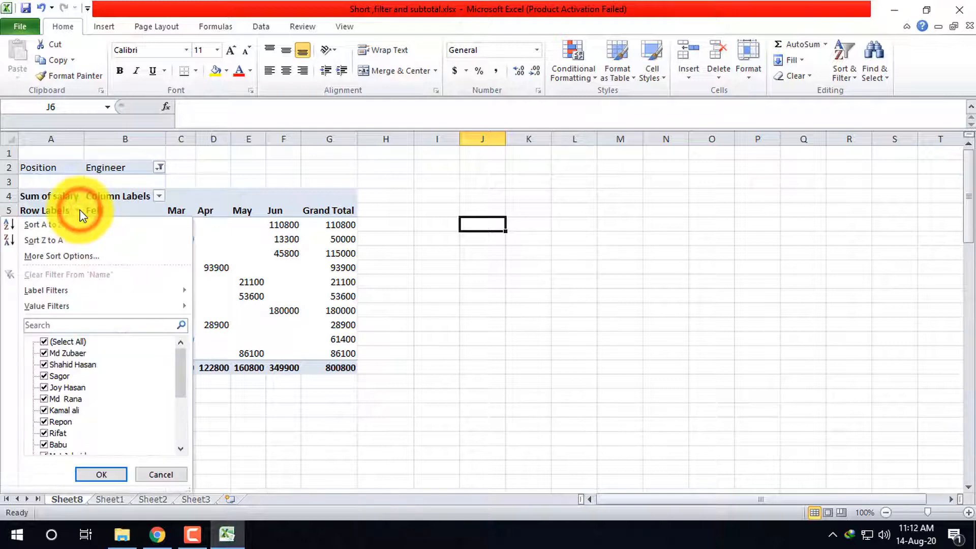
click(79, 210)
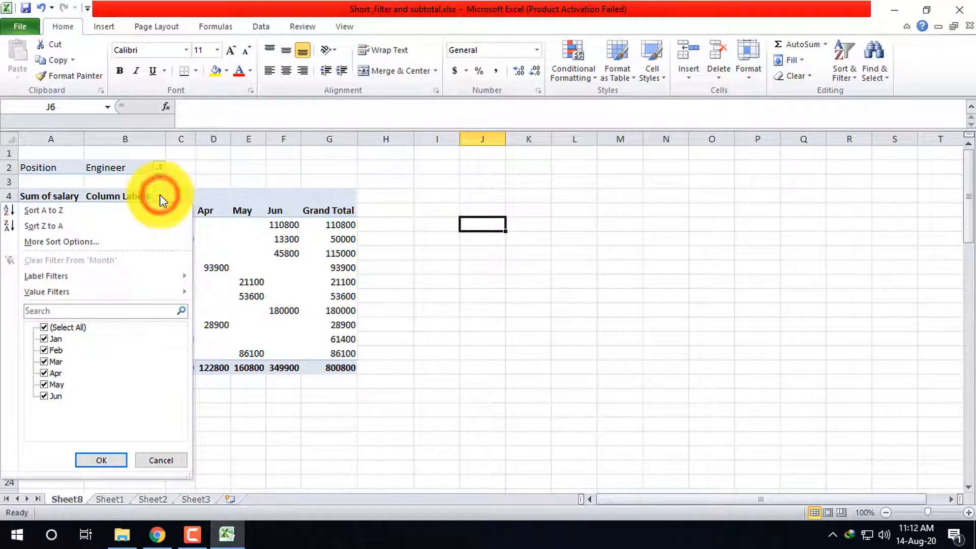
click(159, 196)
click(159, 167)
click(29, 200)
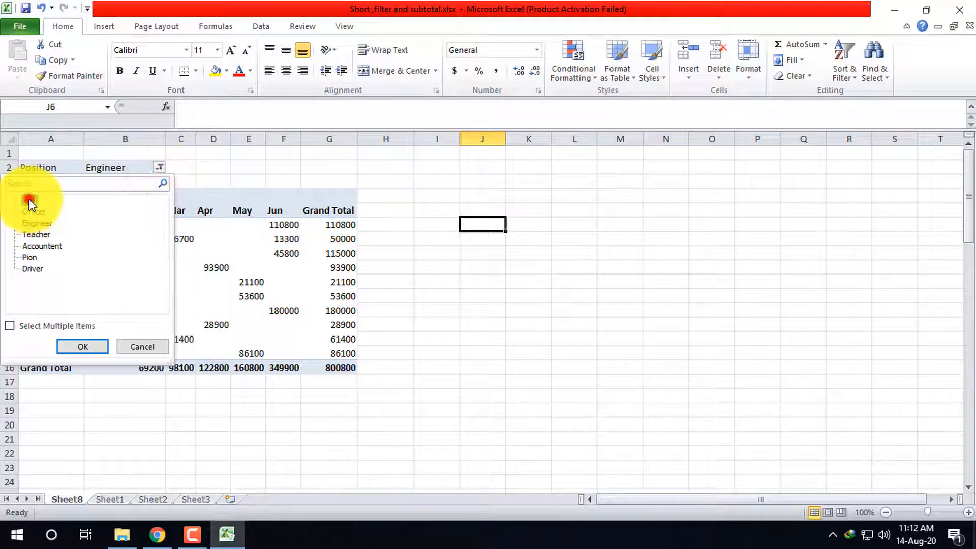
click(81, 345)
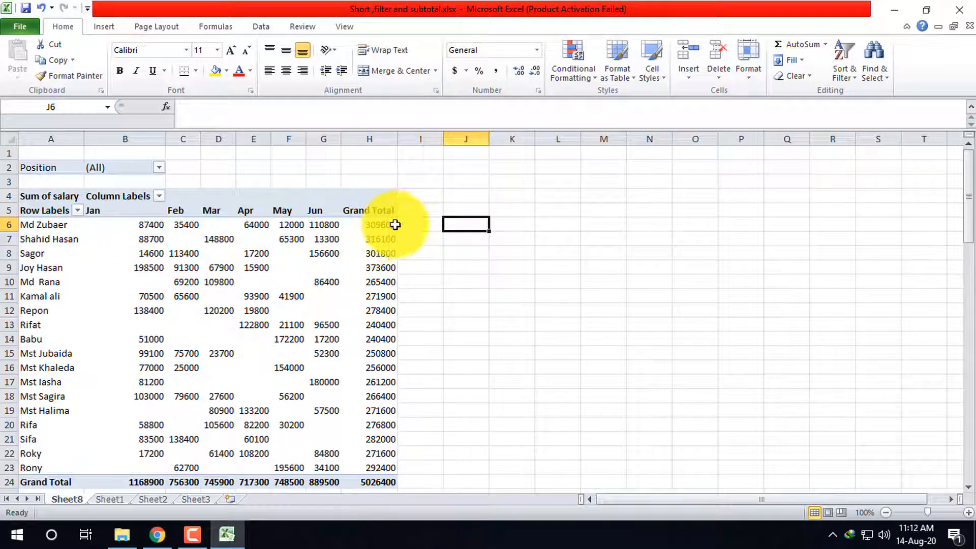
- Close the PivotTable Field List and filter the report to the Driver position
click(381, 269)
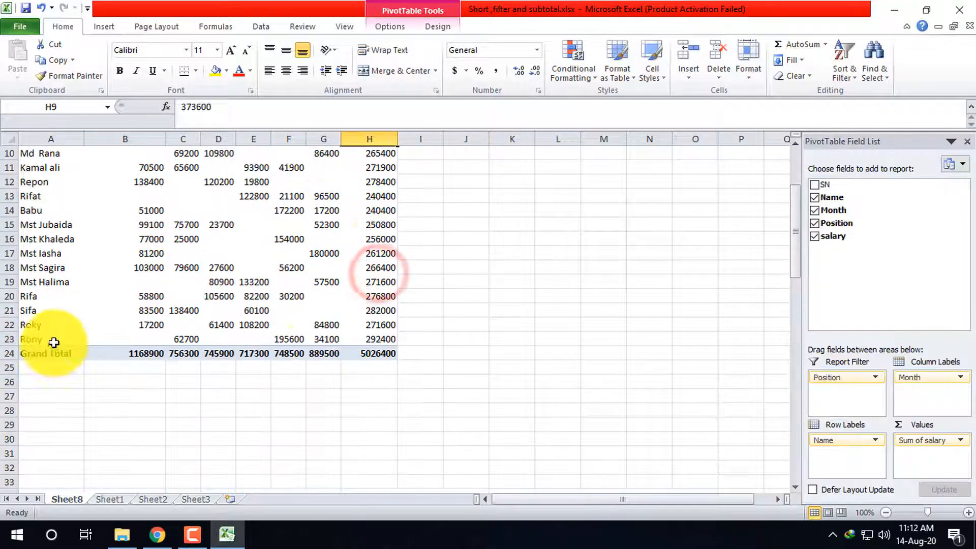
click(968, 141)
click(192, 535)
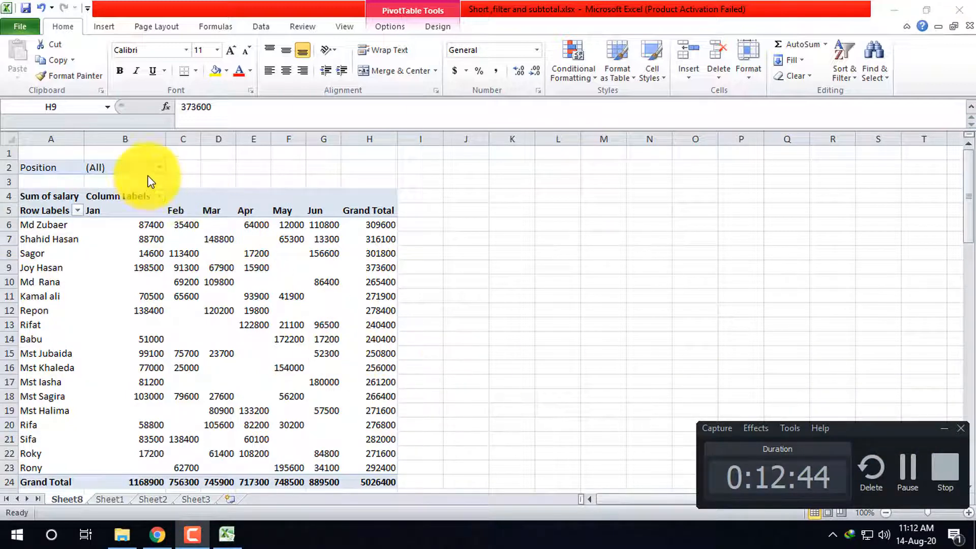
click(160, 168)
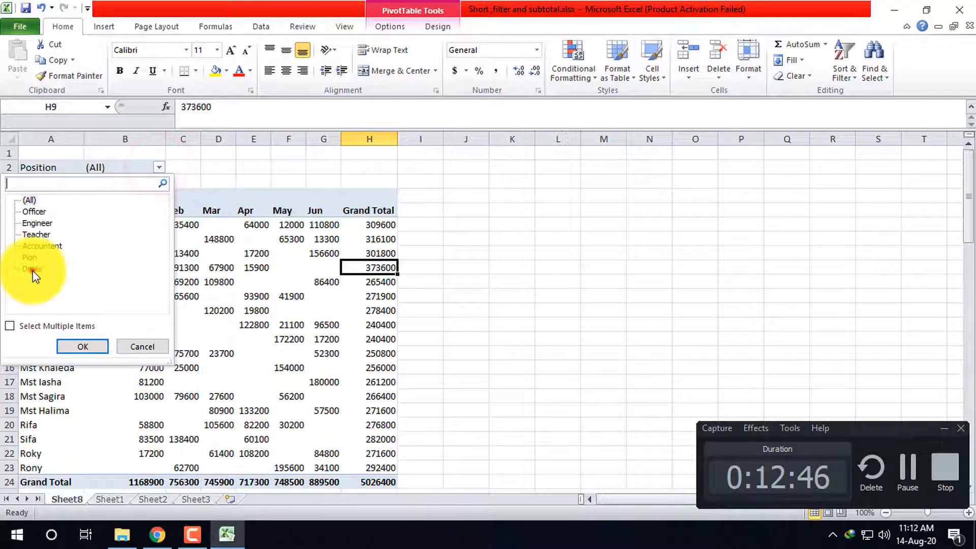
click(80, 348)
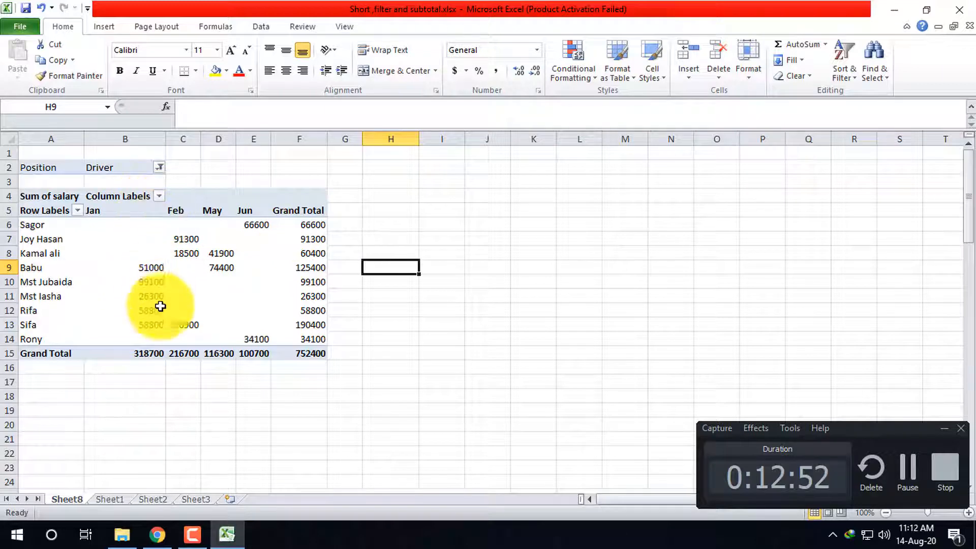
click(889, 430)
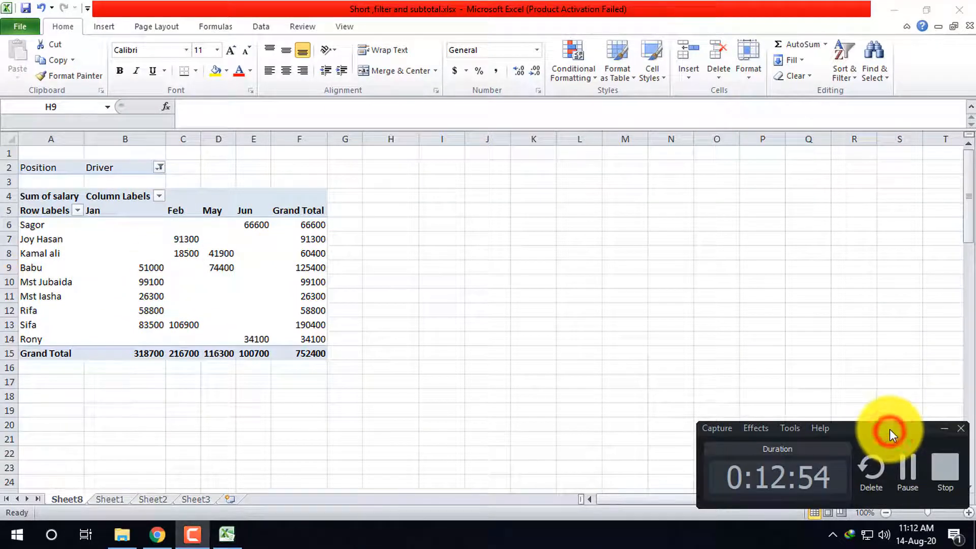
- Switch to Chrome, search YouTube for "zuba edu" and open the playlists of the Zuba Edu Bangla Tutorial channel
click(152, 534)
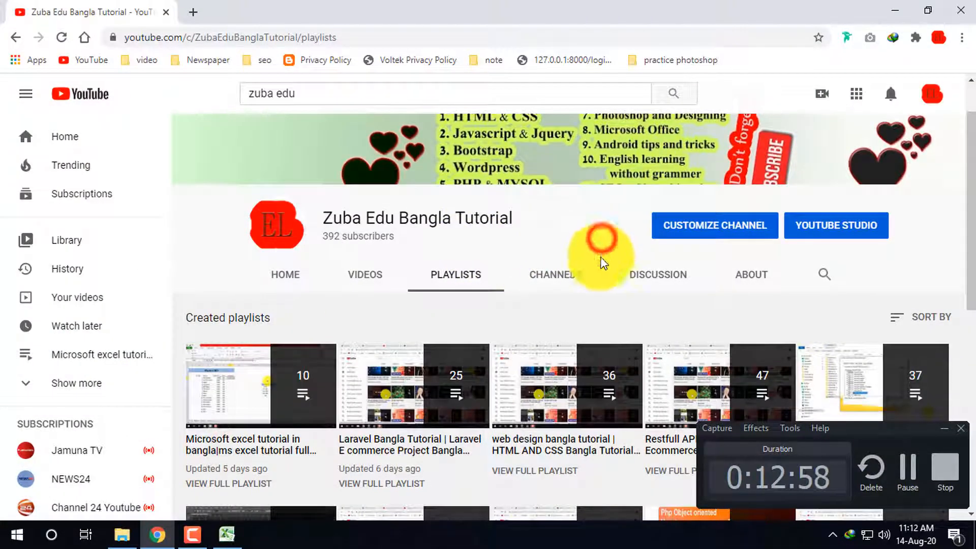
click(316, 94)
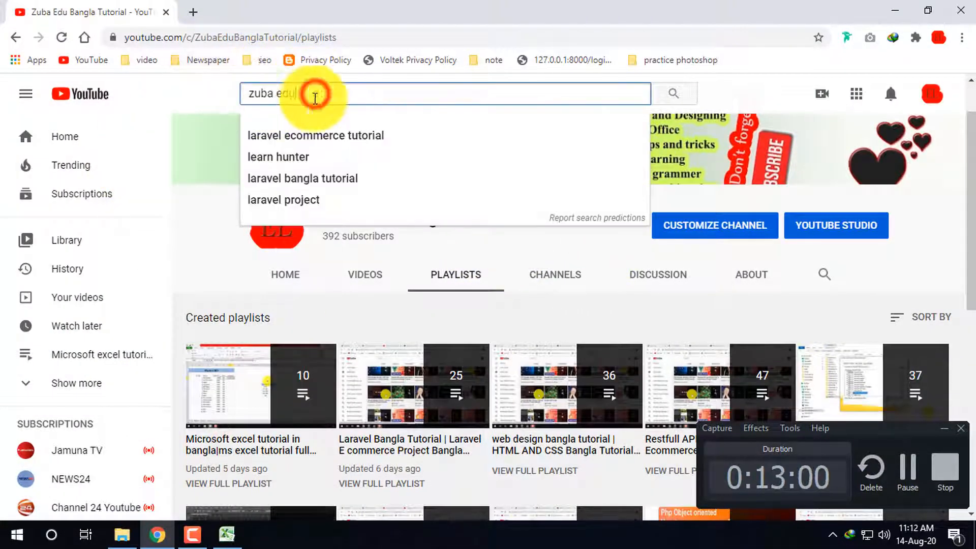
click(674, 94)
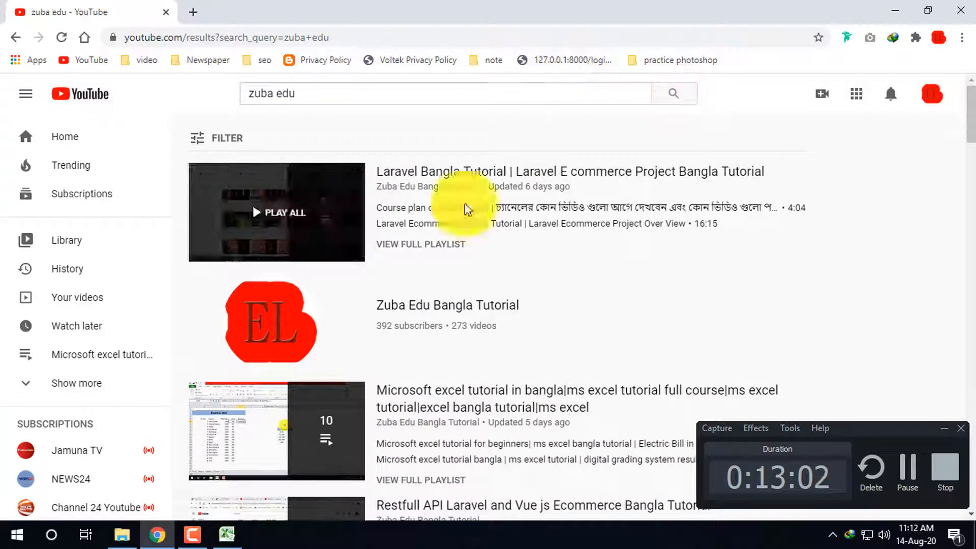
click(434, 301)
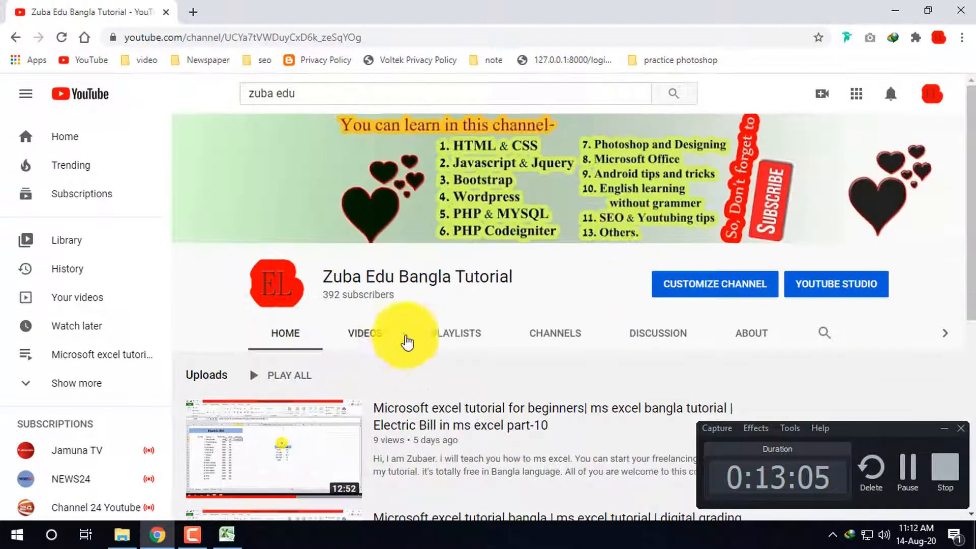
click(481, 334)
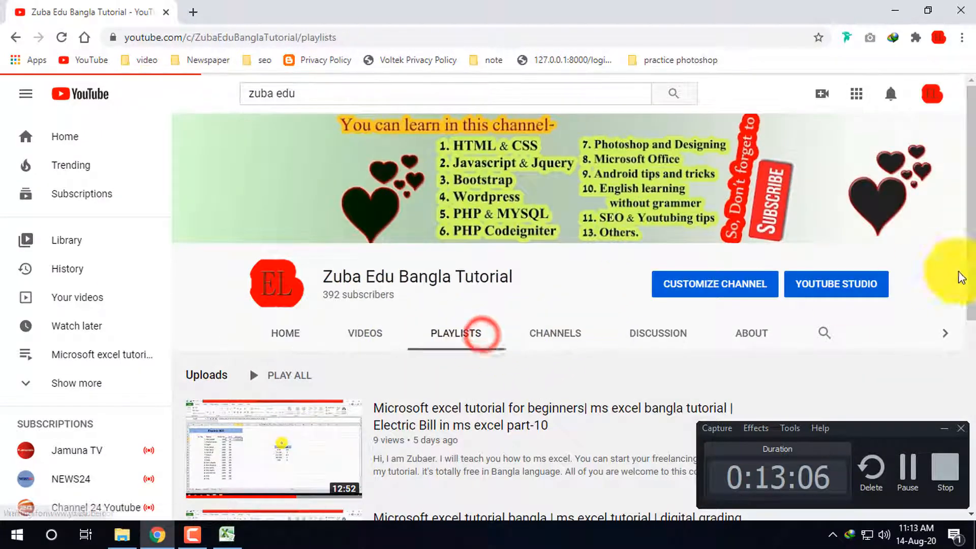